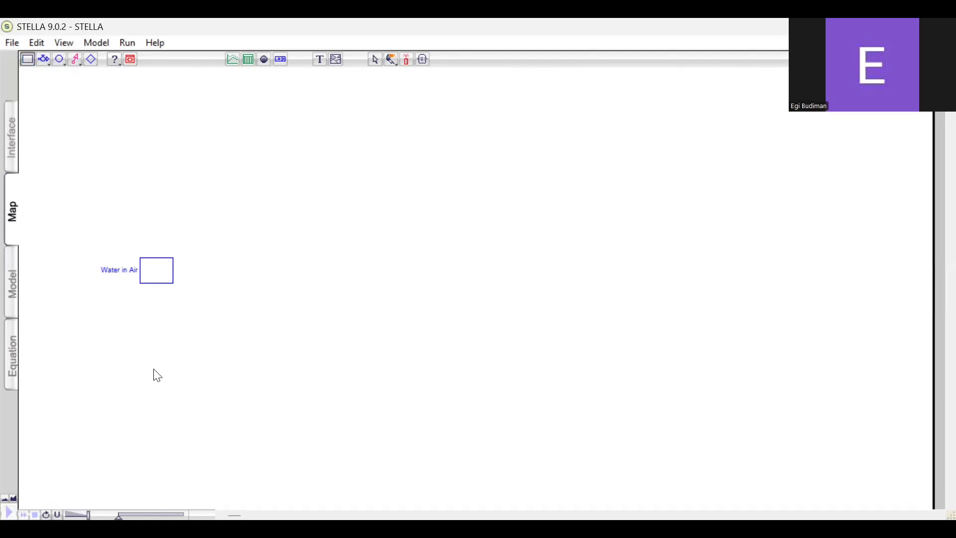
Add a stock named Water in Pan below Water in Air and place its label to the right of the box
left_click(154, 369)
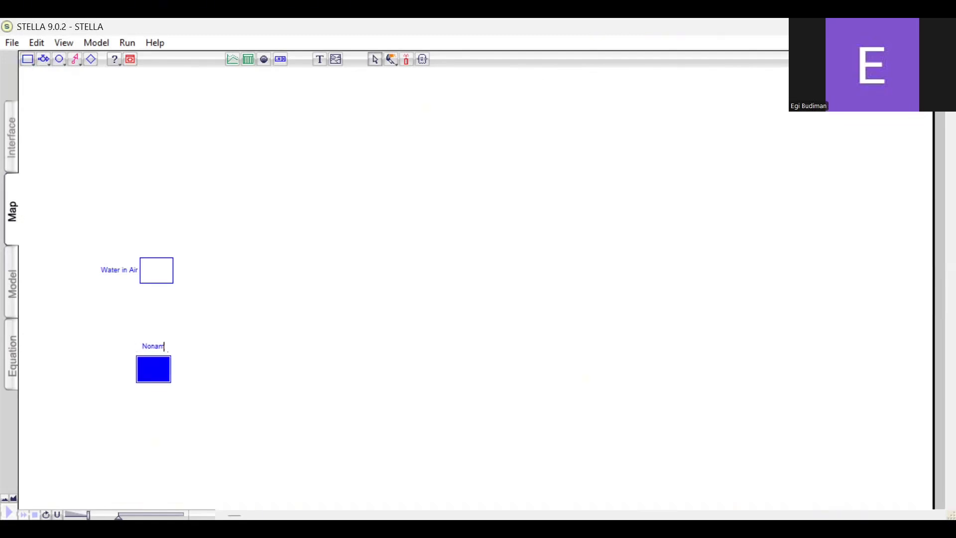
key("BackSpace")
type("Water in Par")
left_click(189, 351)
left_click_drag(164, 345, 187, 372)
Draw a flow from Water in Pan up to Water in Air and shift the Water in Pan stock to the right
left_click(47, 59)
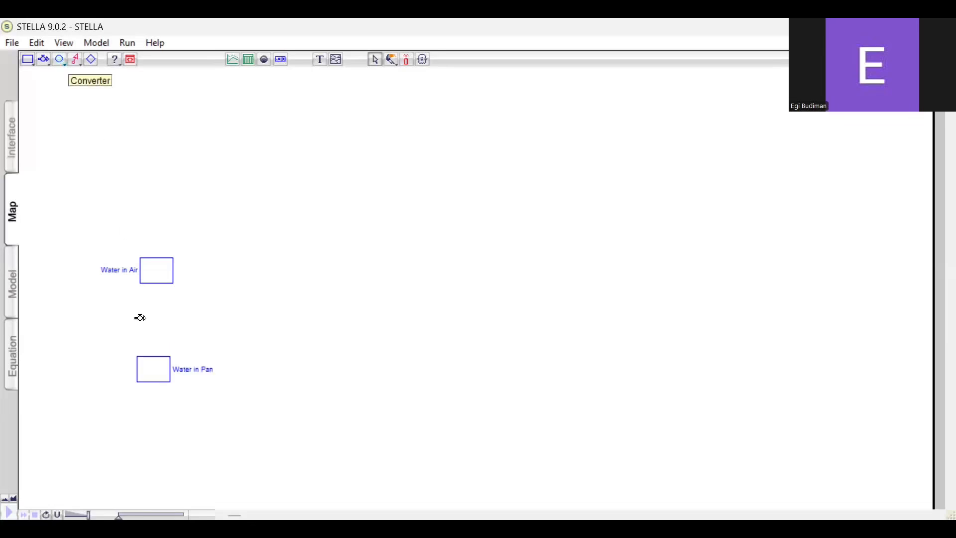
mouse_move(158, 290)
left_mouse_down()
mouse_move(150, 301)
mouse_move(149, 280)
left_mouse_up()
left_click(154, 372)
left_click_drag(247, 367, 275, 368)
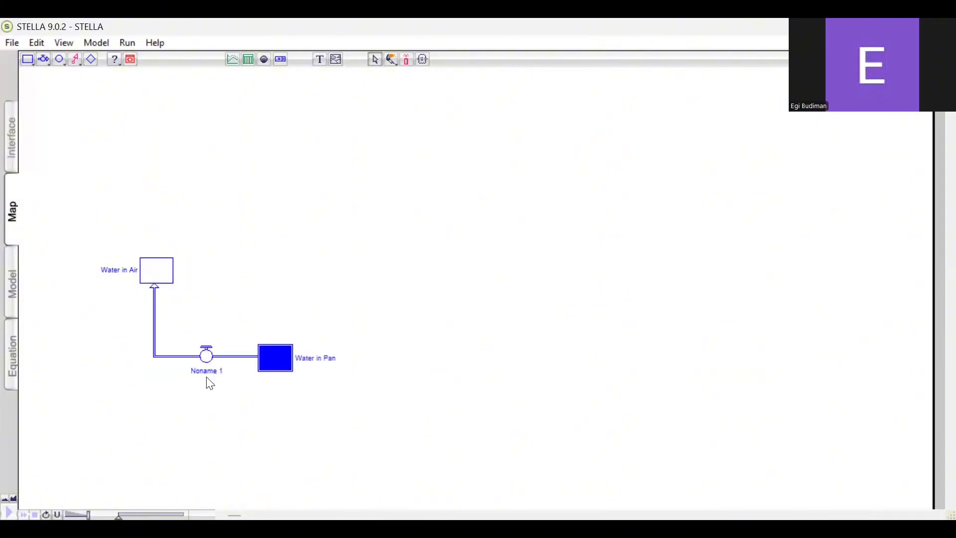
Rename the flow between Water in Pan and Water in Air as Evaporation
left_click(221, 374)
left_click(219, 372)
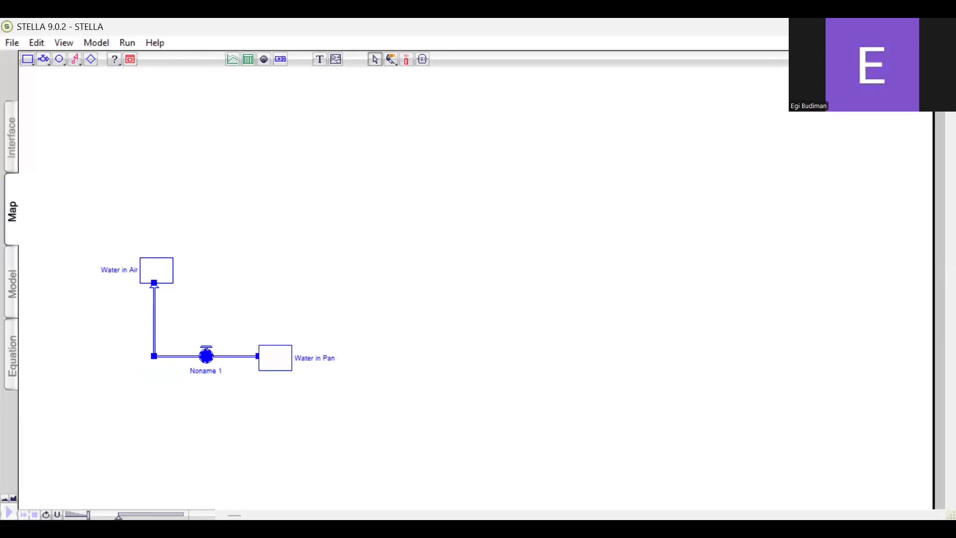
key("BackSpace")
key("BackSpace")
key("BackSpace")
key("BackSpace")
key("BackSpace")
key("BackSpace")
type("Evaporation")
left_click(276, 308)
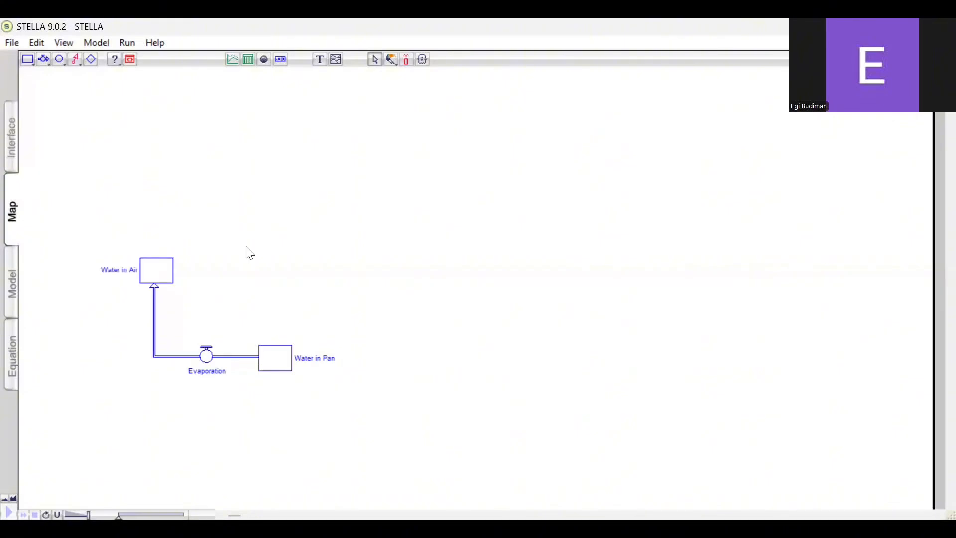
Add a stock named Water on Cover above Water in Air
left_click(28, 60)
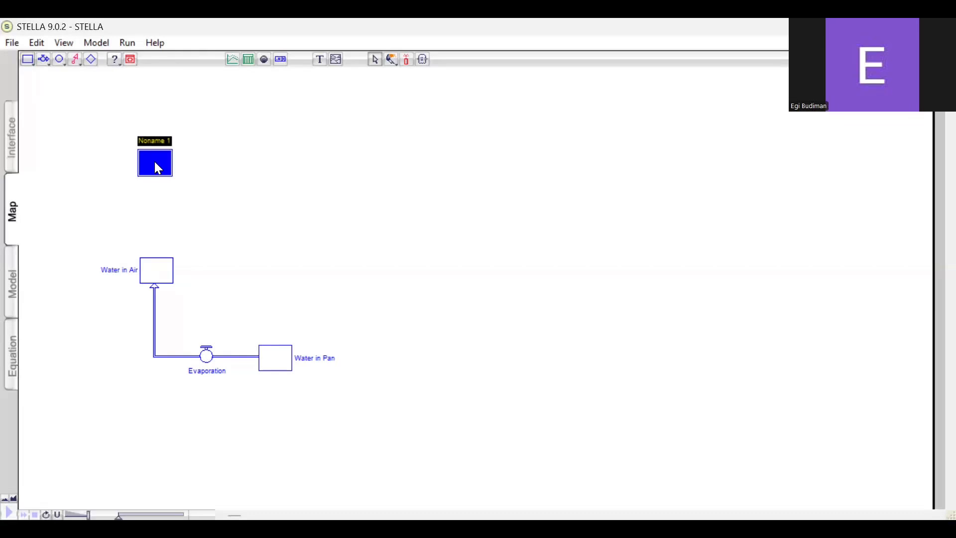
left_click(165, 139)
key("BackSpace")
key("BackSpace")
key("BackSpace")
key("BackSpace")
key("BackSpace")
key("BackSpace")
key("BackSpace")
key("BackSpace")
type("Water on Cover")
left_click(90, 103)
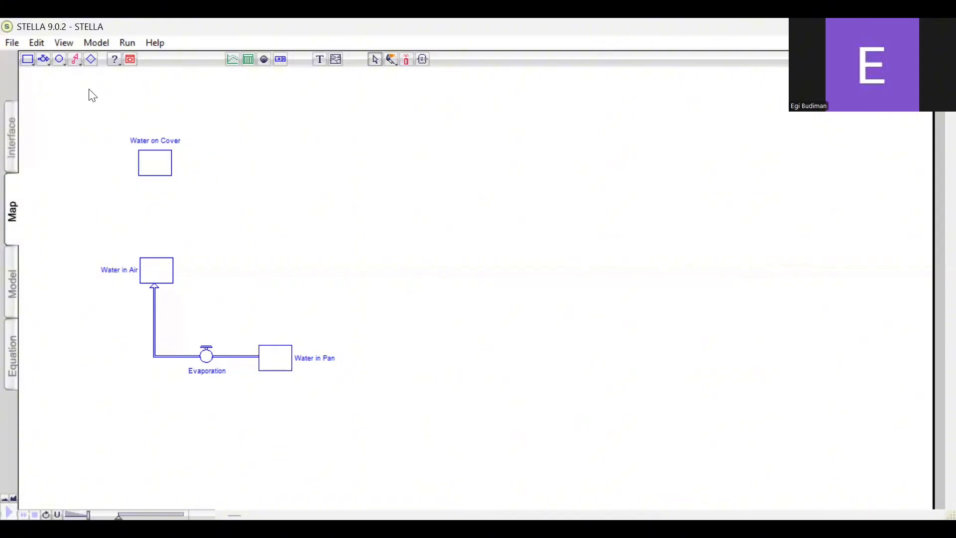
Draw flows from Water in Air to Water on Cover and on to Water in Pan, with Water on Cover aligned above Water in Pan
left_click(156, 161)
left_click(43, 59)
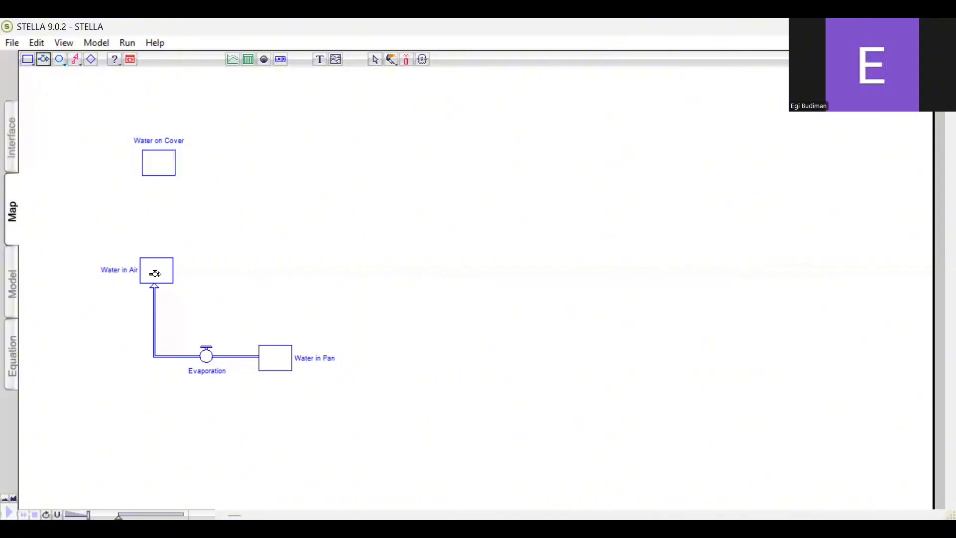
left_click_drag(146, 189, 279, 169)
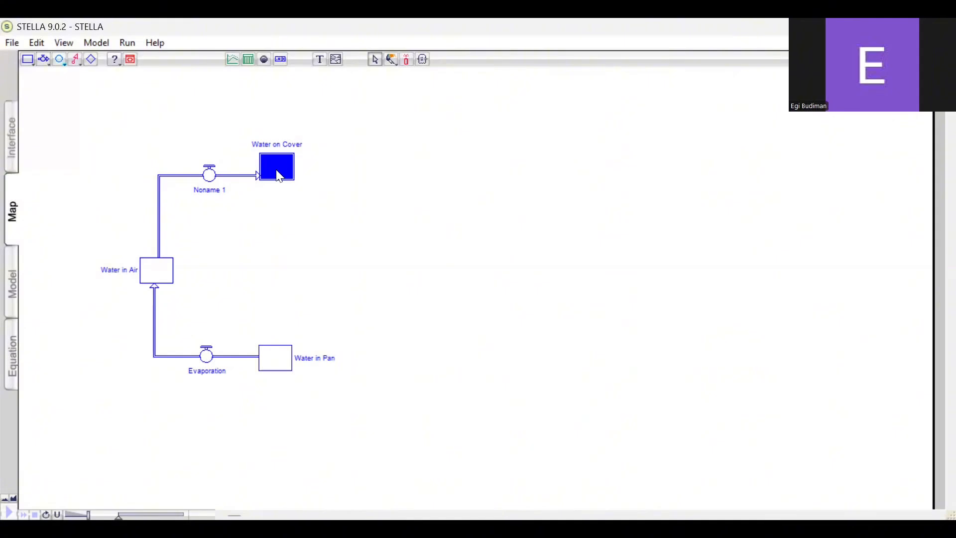
left_click(280, 178)
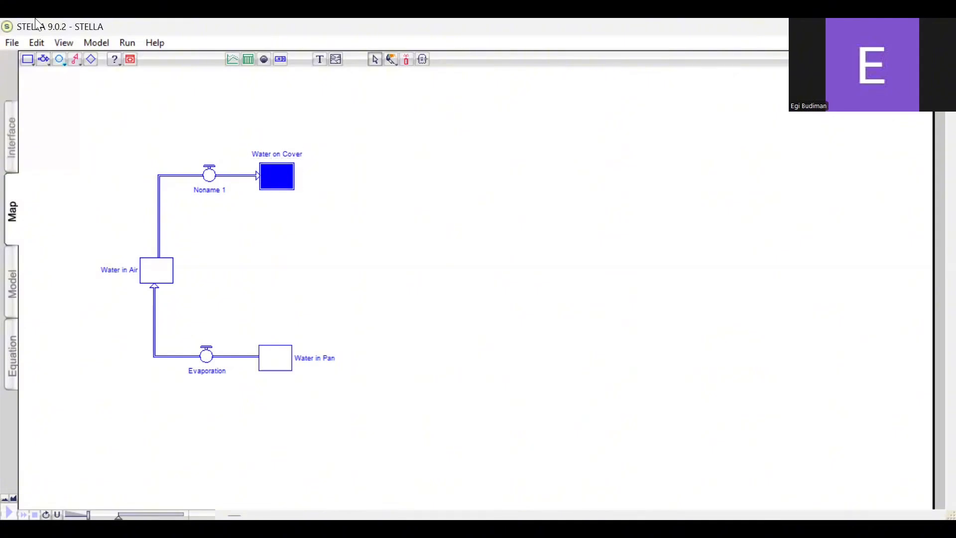
left_click(43, 59)
left_click_drag(274, 175, 268, 355)
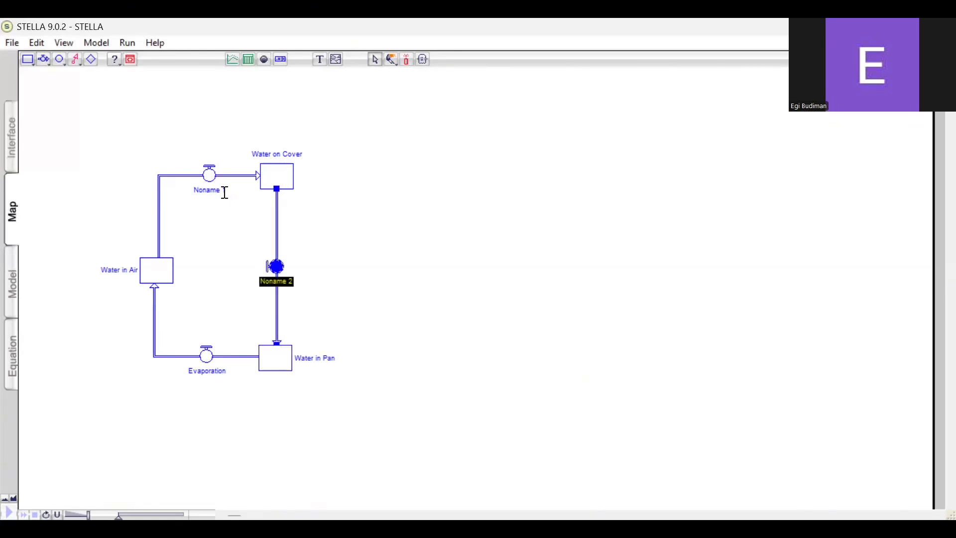
Rename the flow from Water in Air to Water on Cover as Condensation
left_click(225, 192)
left_click(225, 190)
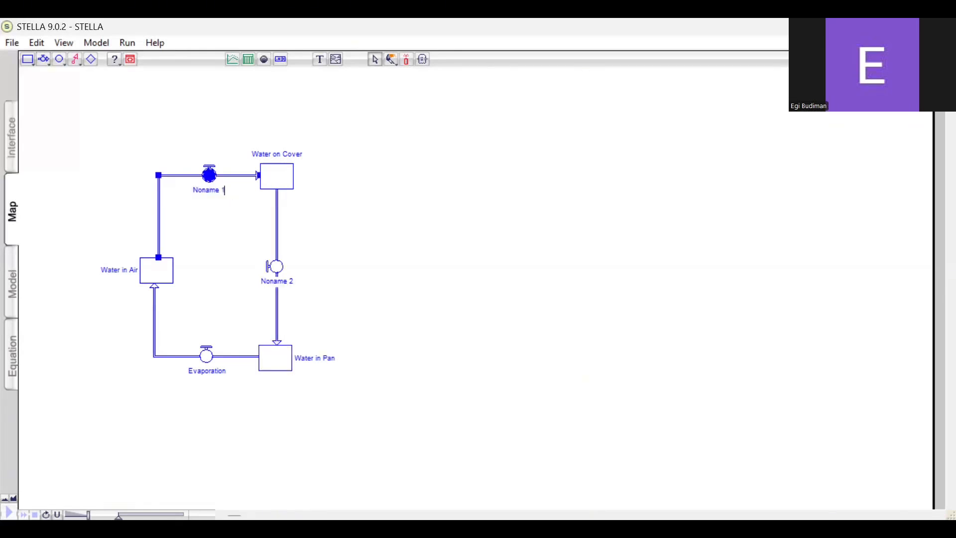
key("BackSpace")
key("BackSpace")
key("BackSpace")
key("BackSpace")
key("BackSpace")
key("BackSpace")
key("BackSpace")
key("BackSpace")
type("Condensation")
left_click(293, 281)
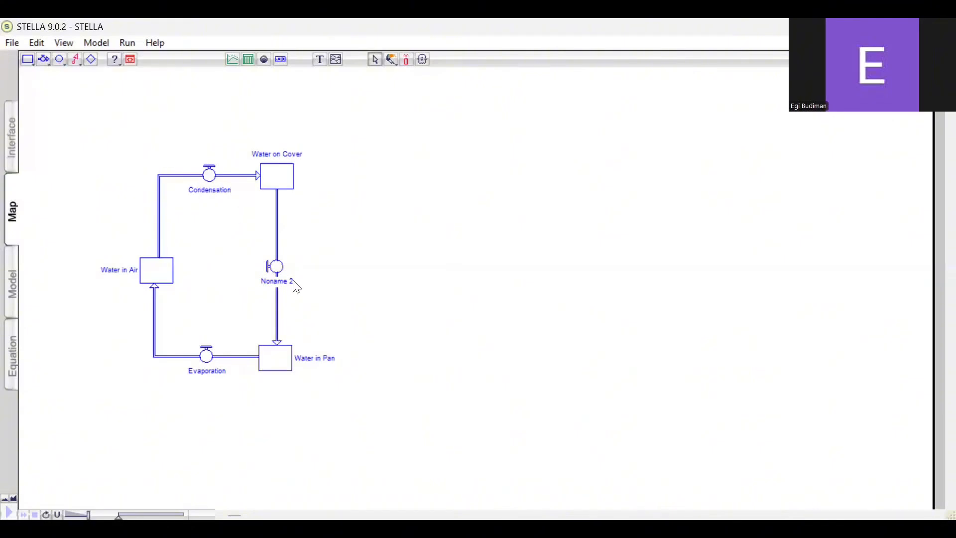
Rename the flow from Water on Cover to Water in Pan as Precipitation and nudge the Water in Air stock slightly right
left_click(292, 282)
left_click(292, 282)
key("BackSpace")
key("BackSpace")
key("BackSpace")
key("BackSpace")
key("BackSpace")
key("BackSpace")
key("BackSpace")
key("BackSpace")
type("Precipitation")
left_click(345, 287)
left_click_drag(155, 270, 161, 270)
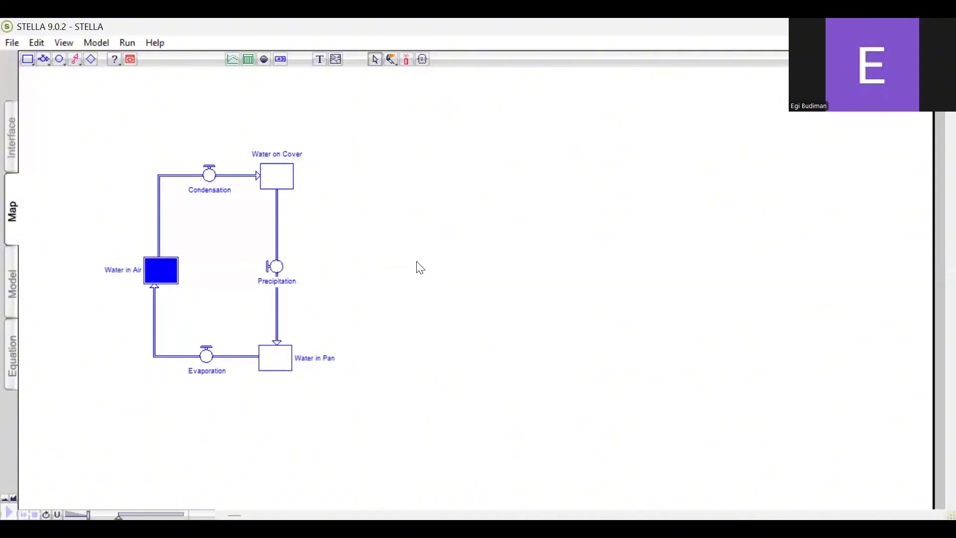
Add a converter named Water Temperature below and to the left of the Evaporation flow
left_click(59, 59)
left_click(131, 400)
left_click(140, 417)
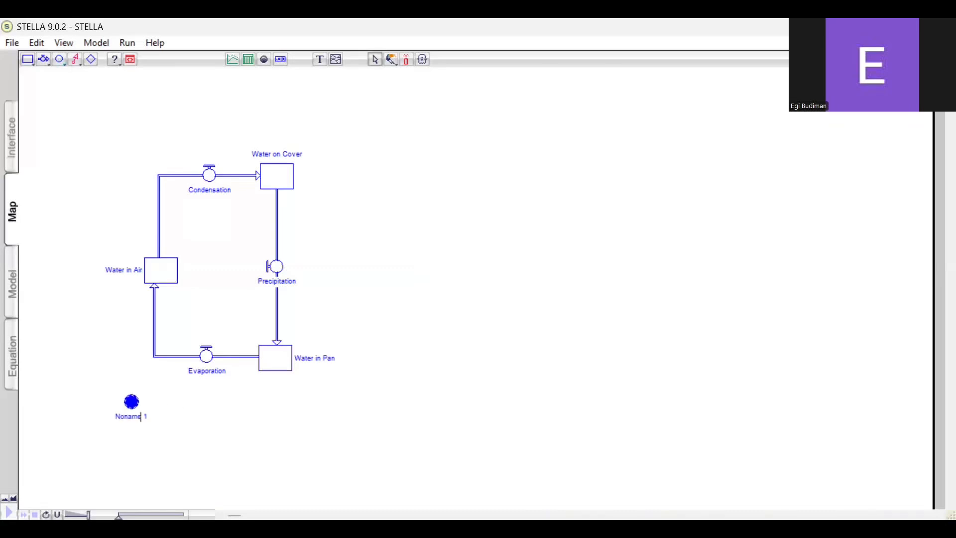
key("BackSpace")
key("BackSpace")
key("BackSpace")
key("BackSpace")
key("BackSpace")
key("BackSpace")
key("BackSpace")
key("BackSpace")
type("Water Temperature")
left_click(209, 410)
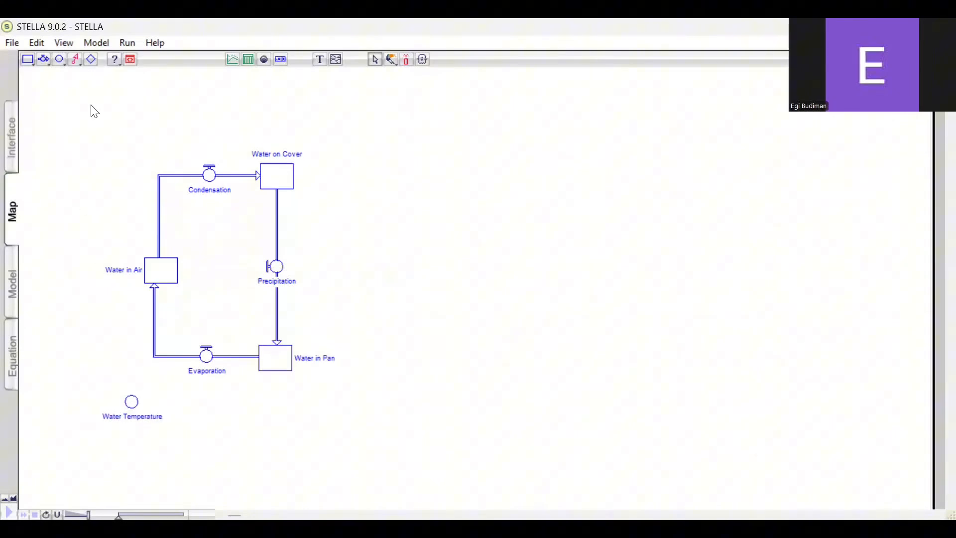
Add a converter named Amount of Evap per degree C below and to the right of the Evaporation flow
left_click(59, 60)
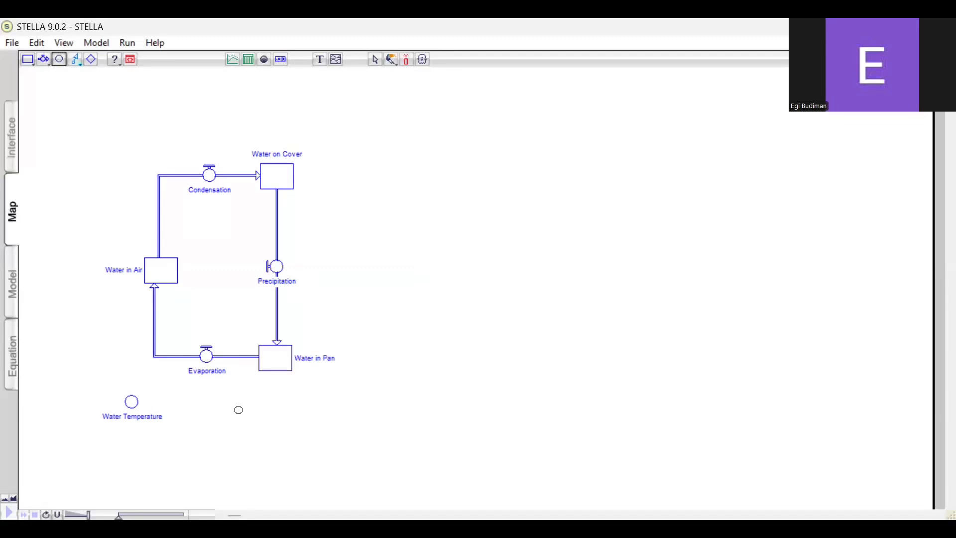
left_click(239, 403)
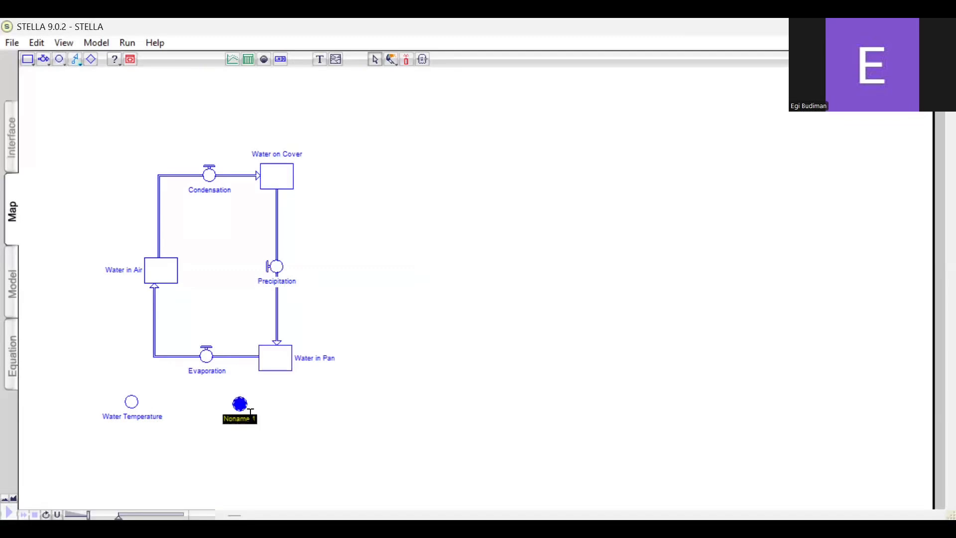
left_click(249, 418)
key("BackSpace")
key("BackSpace")
key("BackSpace")
key("BackSpace")
key("BackSpace")
key("BackSpace")
key("BackSpace")
key("BackSpace")
type("Amount of Evap per degree C")
left_click(220, 245)
Add a converter named Total Water in the middle of the loop between Water in Air and Precipitation
left_click(59, 59)
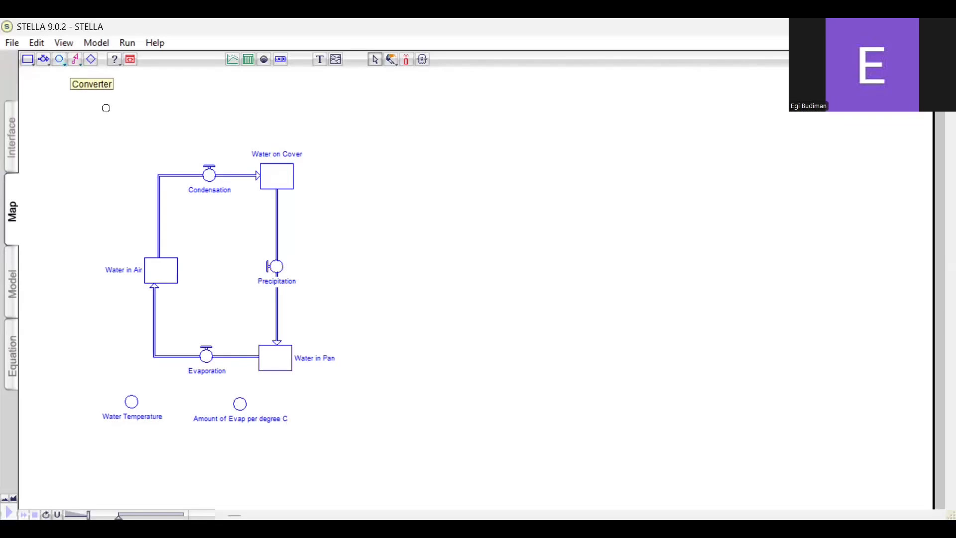
left_click(215, 264)
key("BackSpace")
key("BackSpace")
key("BackSpace")
key("BackSpace")
key("BackSpace")
key("BackSpace")
key("BackSpace")
key("BackSpace")
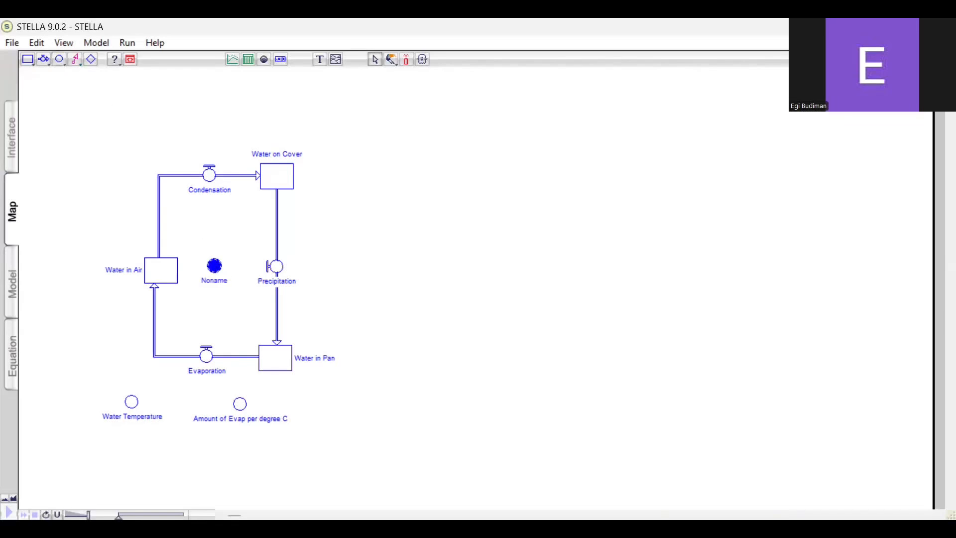
type("Total Water")
left_click(348, 286)
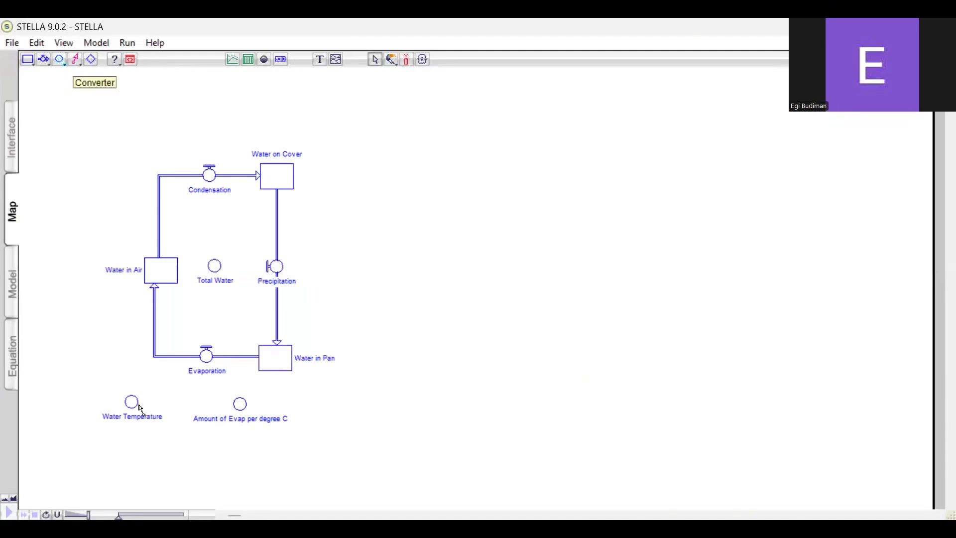
Link the Water Temperature and Amount of Evap per degree C converters to the Evaporation flow with action connectors
left_click_drag(131, 403, 201, 358)
left_click(74, 58)
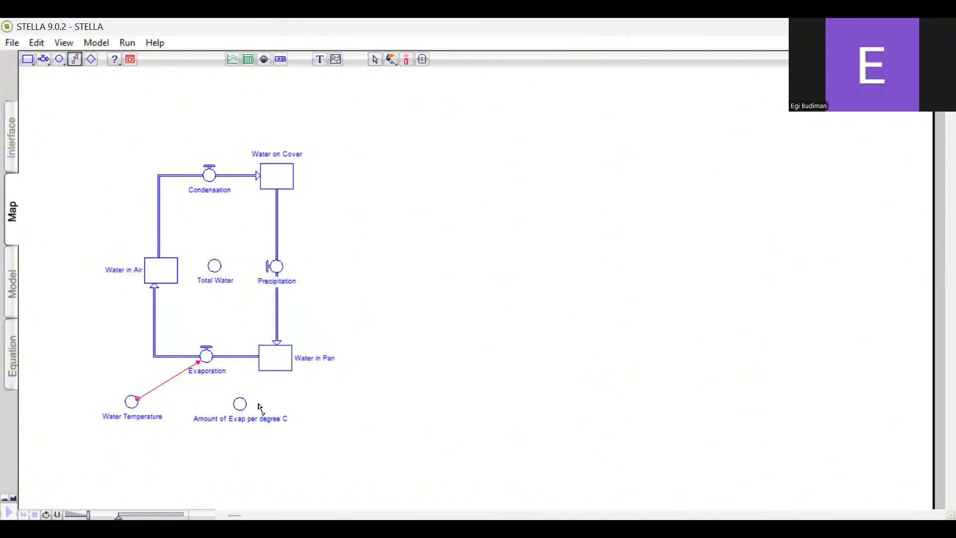
left_click_drag(244, 407, 214, 367)
Link the Water in Air, Water in Pan and Water on Cover stocks to the Total Water converter with action connectors
left_click(74, 58)
left_click_drag(164, 268, 214, 265)
left_click(75, 58)
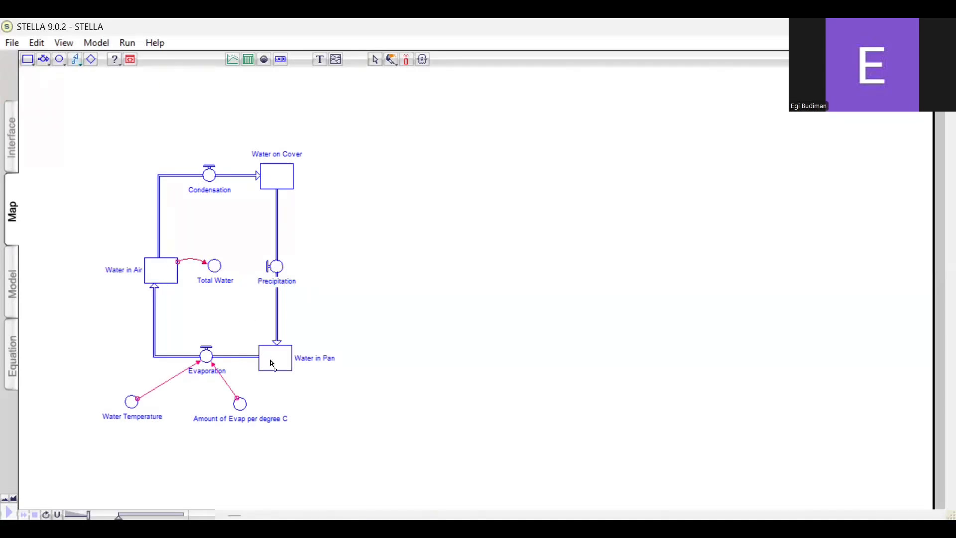
left_click_drag(262, 347, 220, 280)
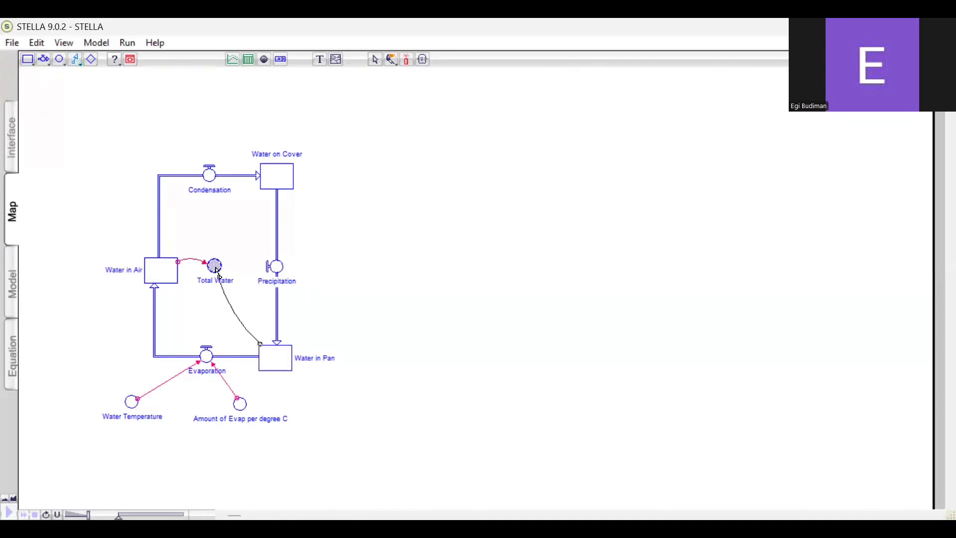
left_click(75, 57)
mouse_move(278, 175)
left_mouse_down()
mouse_move(231, 220)
mouse_move(216, 259)
left_mouse_up()
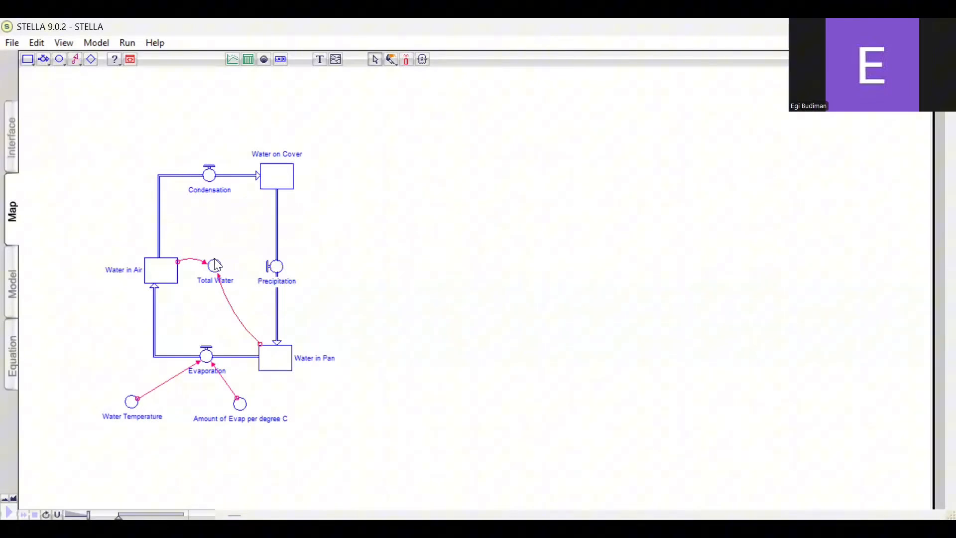
Connect Water in Air to the Condensation flow and Water on Cover to the Precipitation flow with action connectors
left_click(75, 59)
left_click_drag(164, 267, 208, 177)
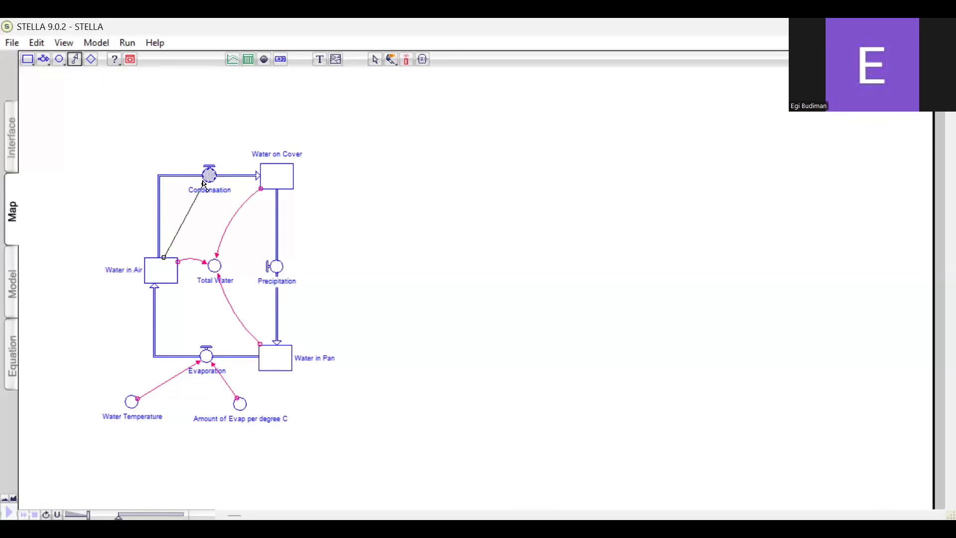
left_click(75, 60)
left_click_drag(292, 182, 282, 273)
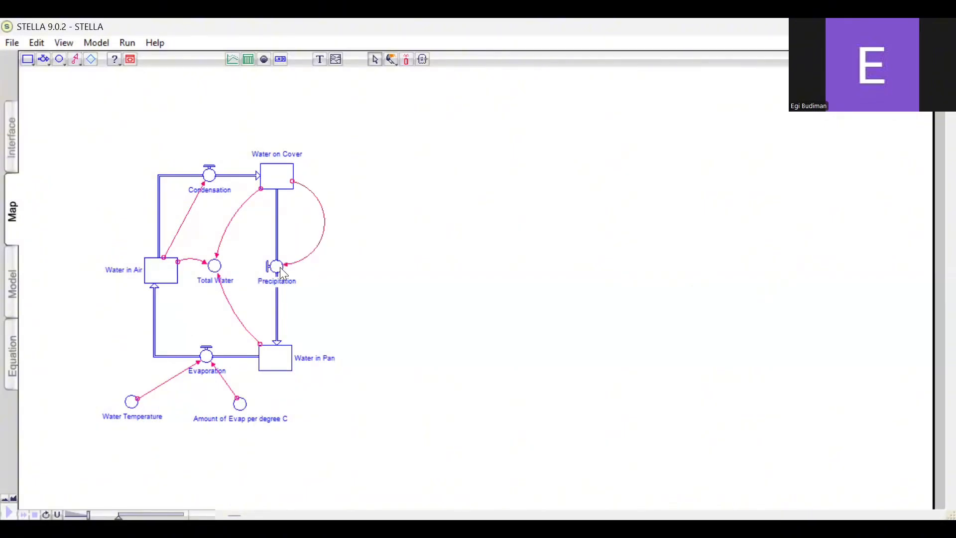
Switch to the Model layer and set the initial value of the Water in Air stock to 0
left_click(14, 289)
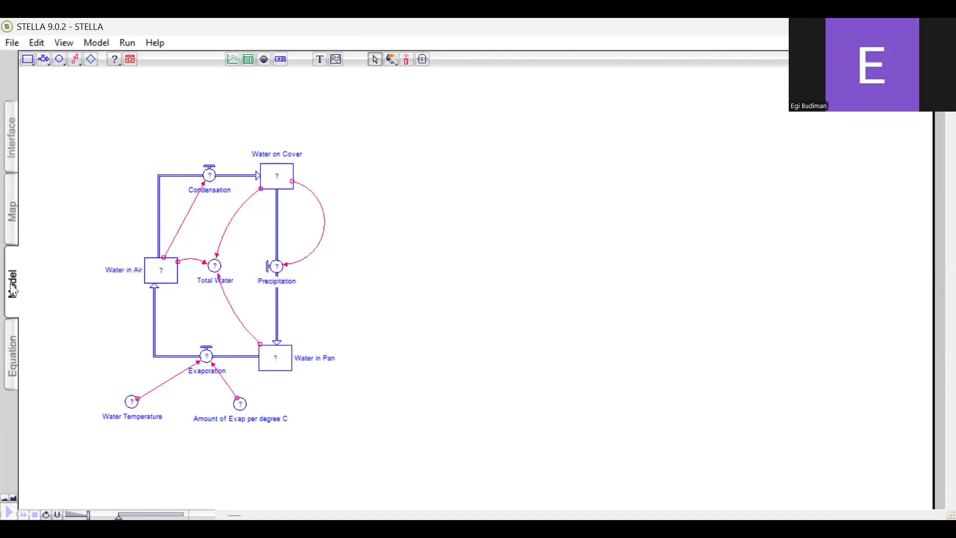
double_click(157, 275)
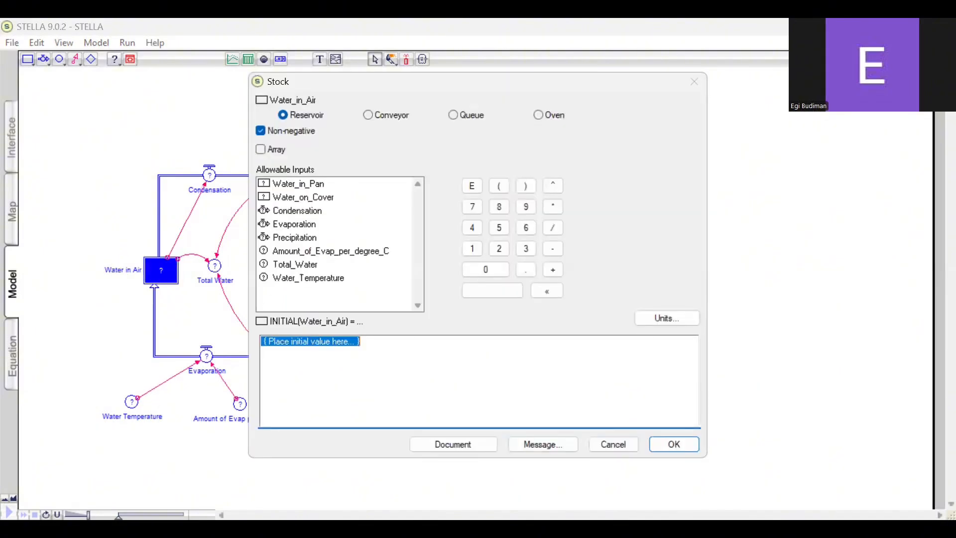
type("0")
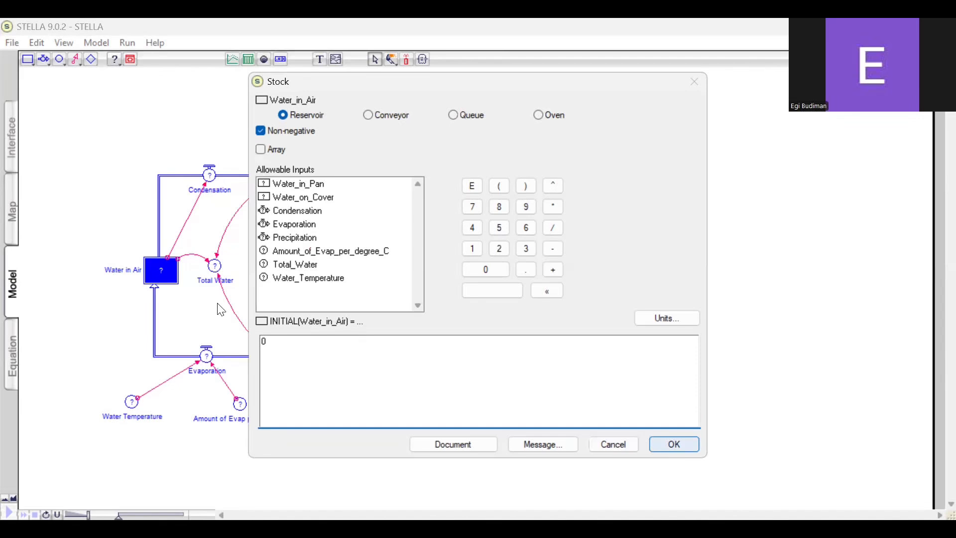
key("Return")
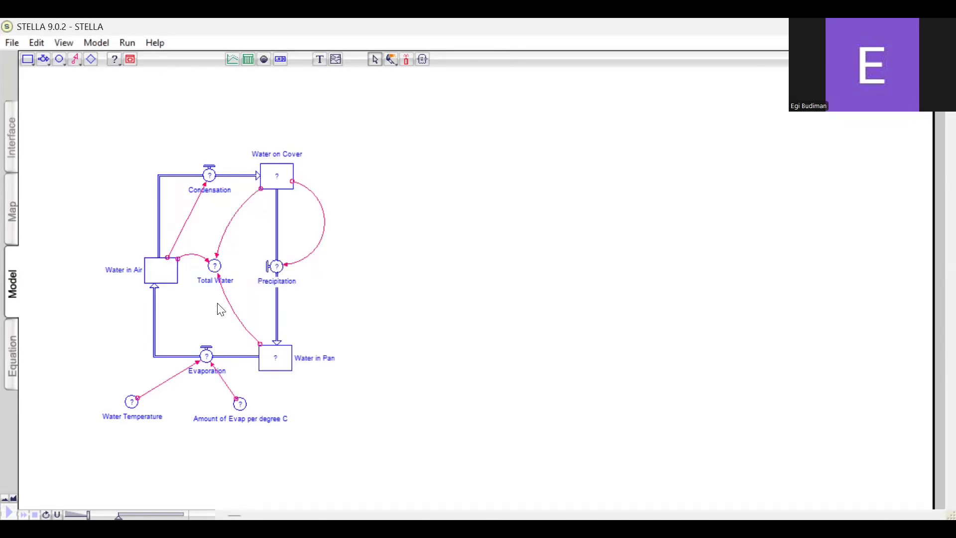
Define the Evaporation flow as Water_Temperature*Amount_of_Evap_per_degree_C
left_click(206, 356)
double_click(206, 356)
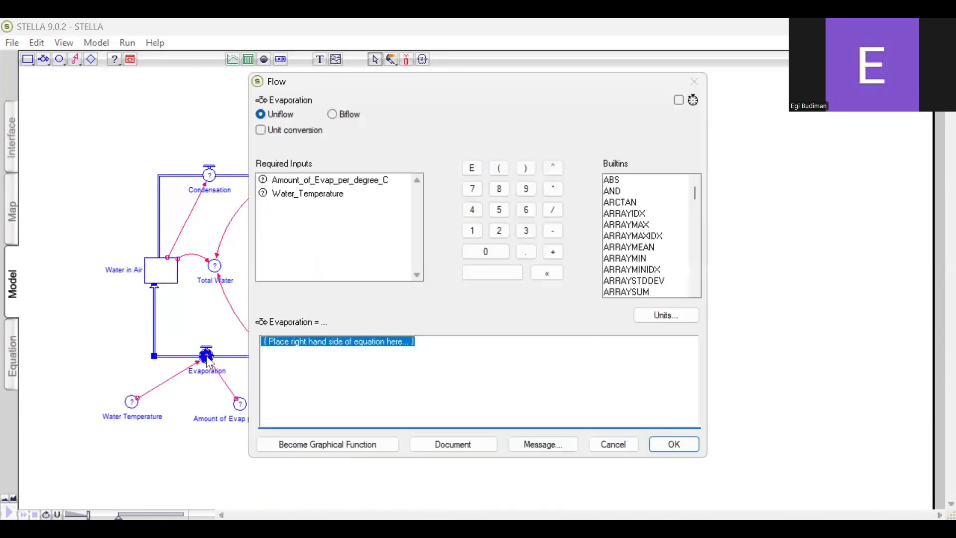
left_click(329, 197)
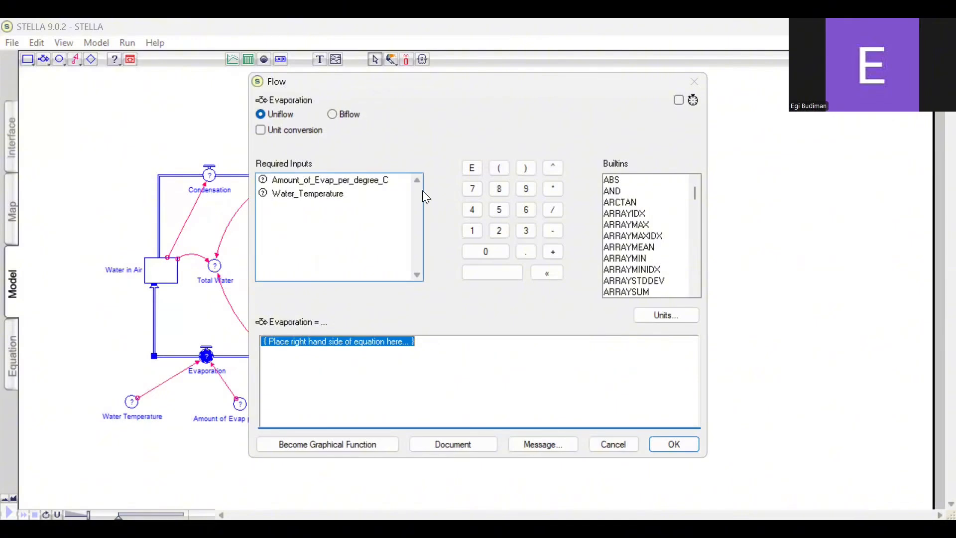
left_click(554, 190)
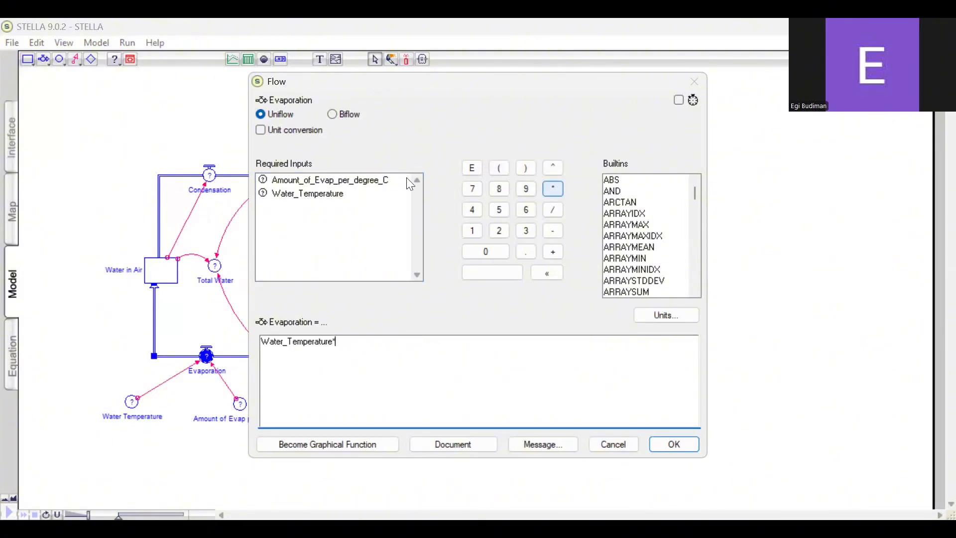
left_click(323, 181)
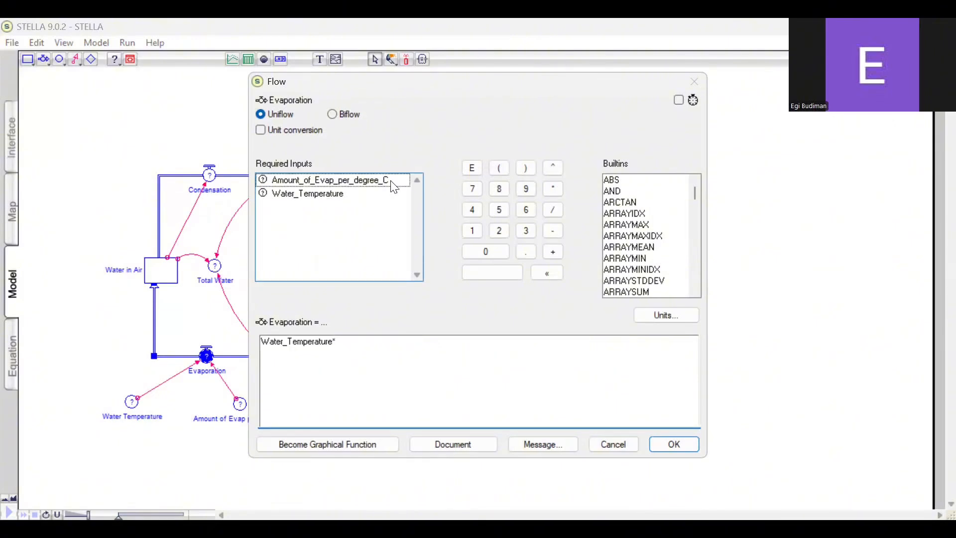
left_click(677, 444)
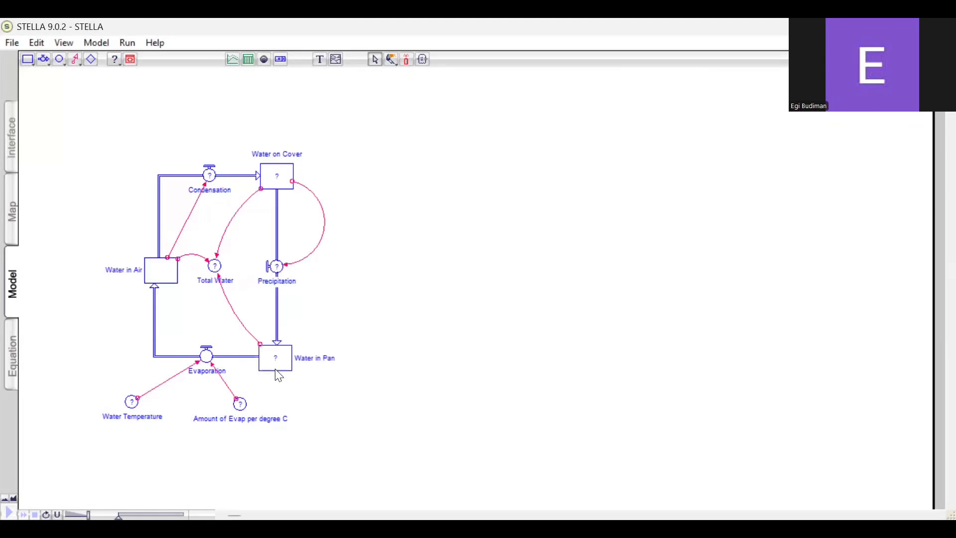
Define the Condensation flow as 0.5*Water_in_Air
left_click(209, 174)
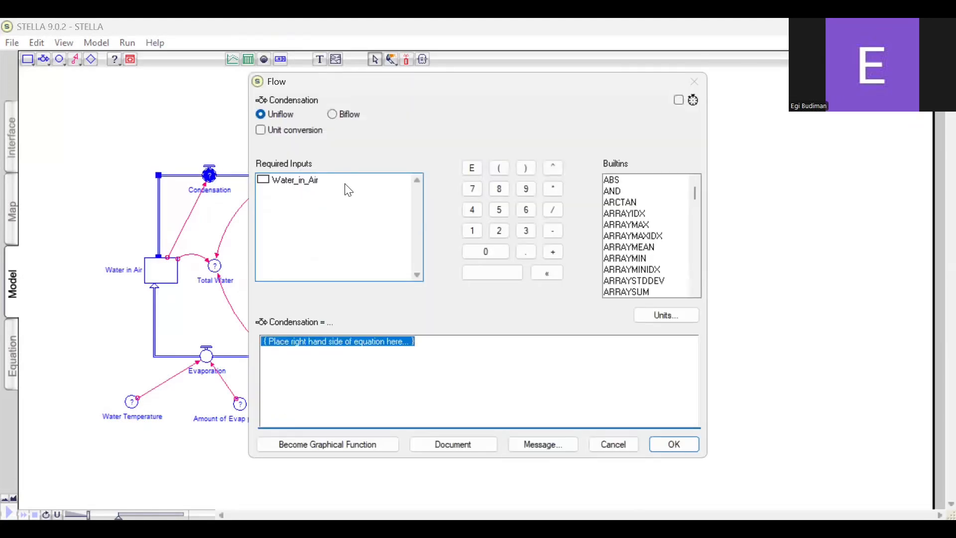
left_click(487, 251)
left_click(527, 252)
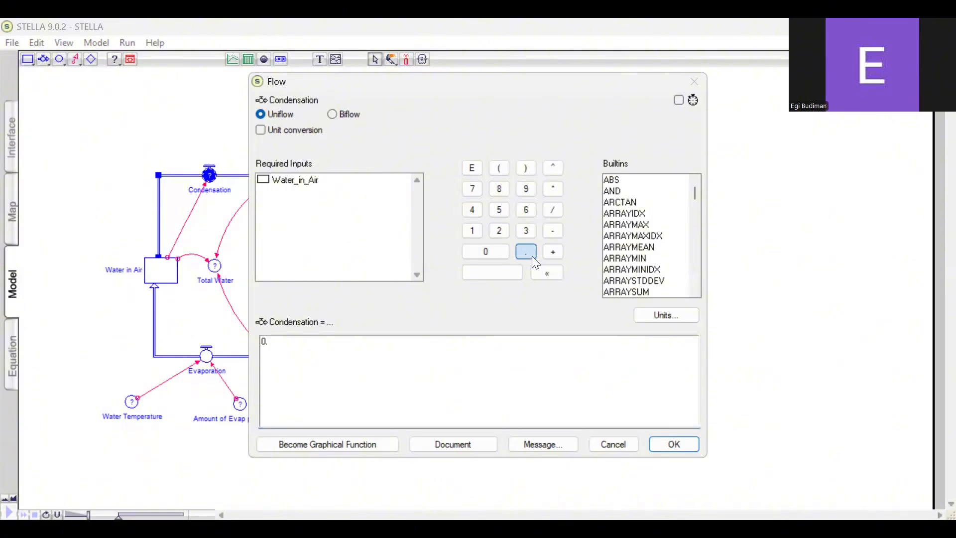
left_click(532, 256)
left_click(506, 210)
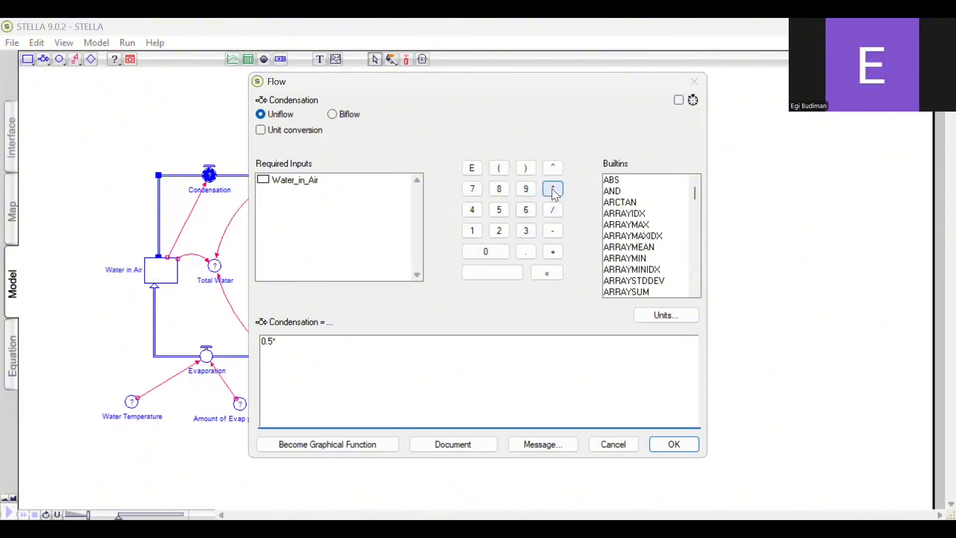
left_click(354, 190)
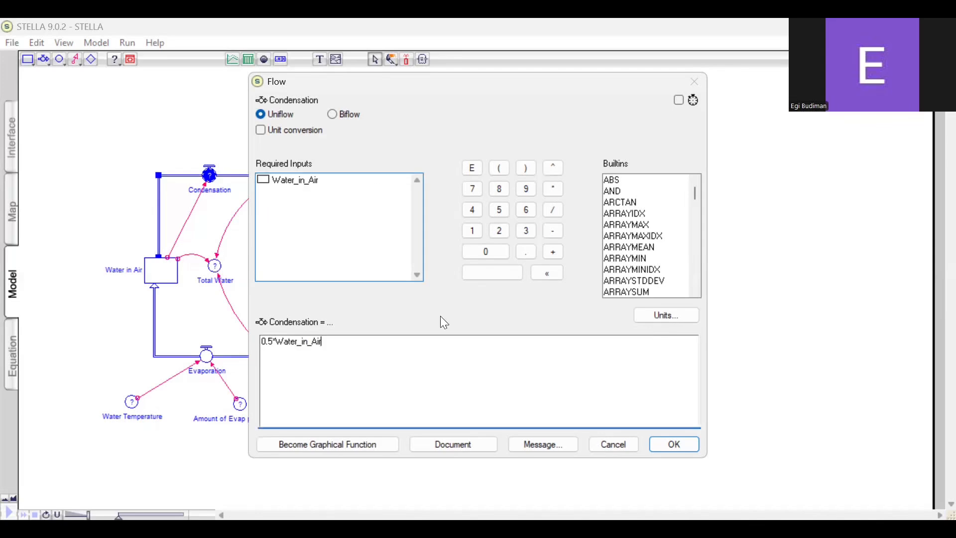
left_click(670, 445)
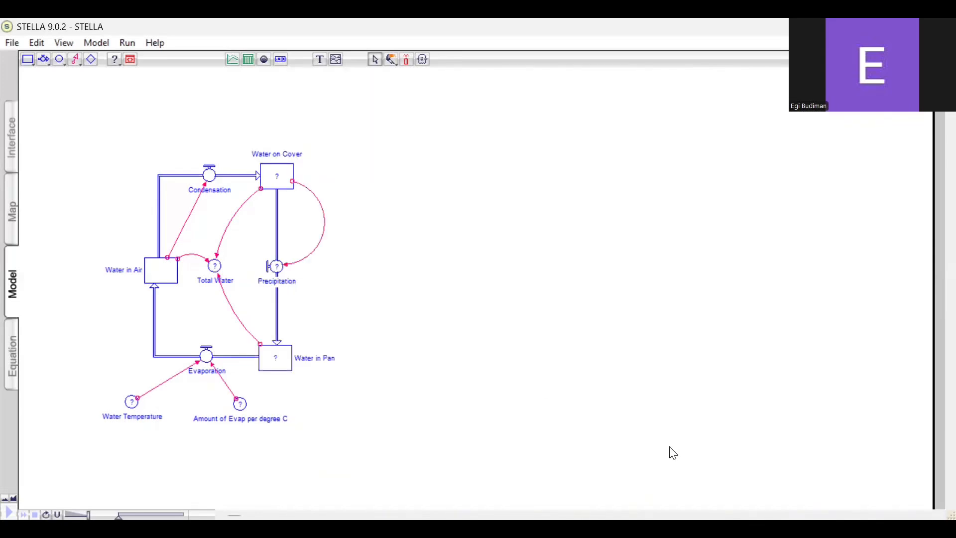
Set the initial value of the Water in Pan stock to 100
double_click(275, 357)
type("100")
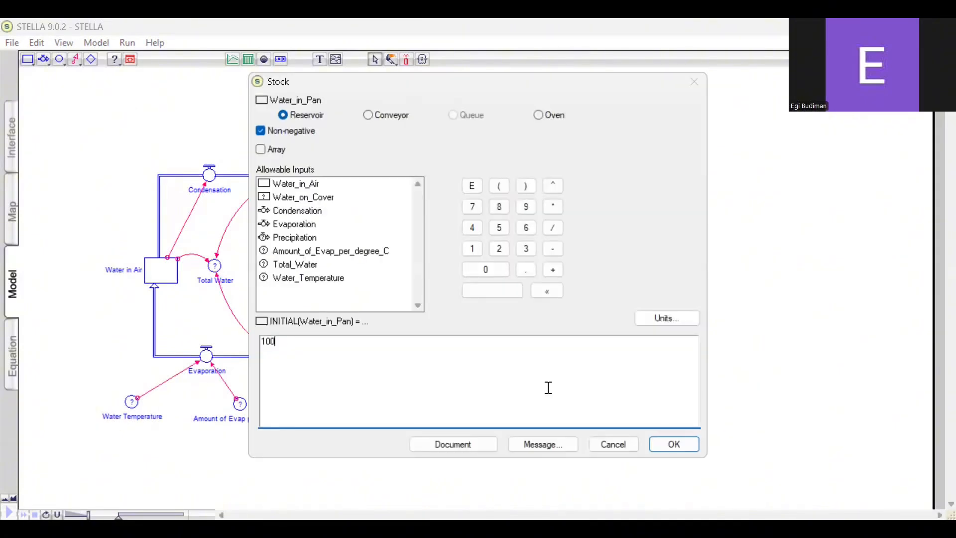
left_click(665, 450)
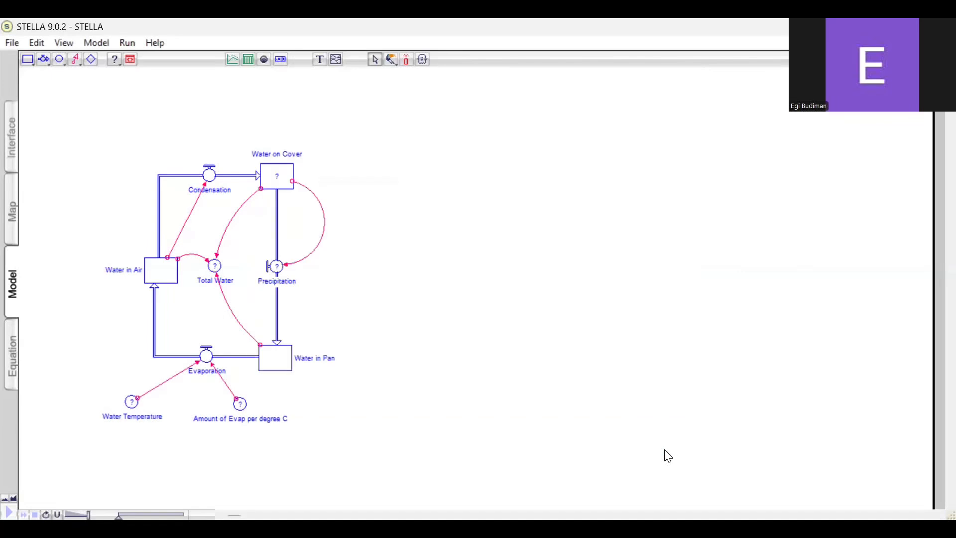
Define the Precipitation flow as 0.5*Water_on_Cover
double_click(278, 274)
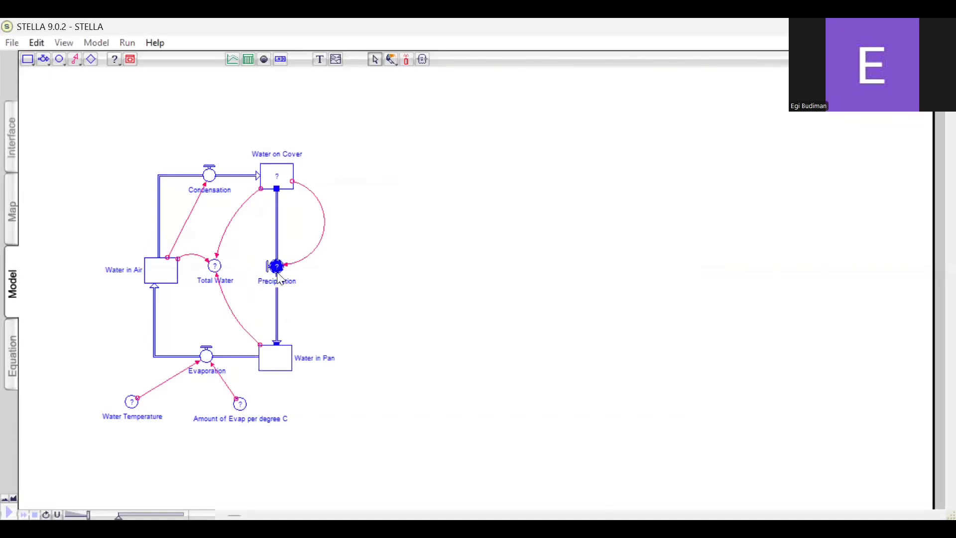
type("0")
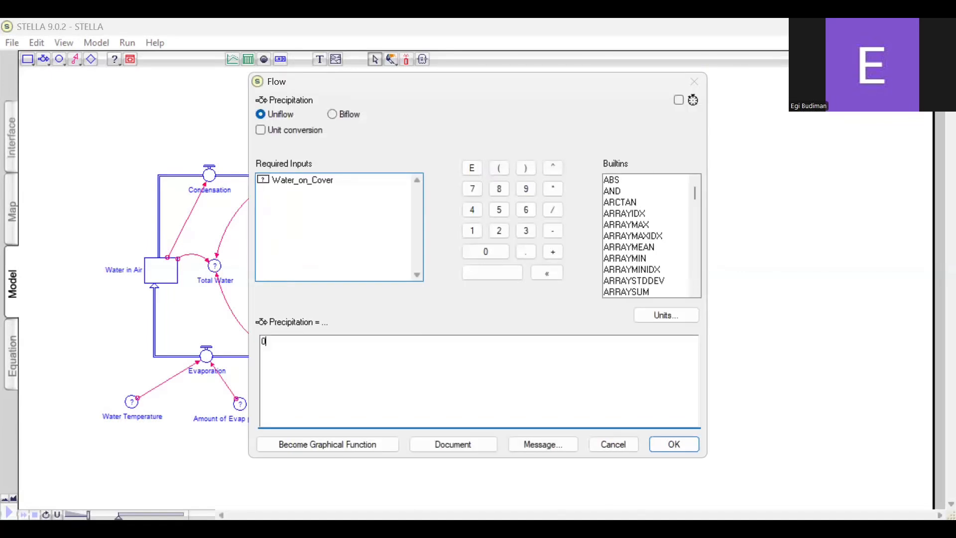
type(".5")
left_click(559, 190)
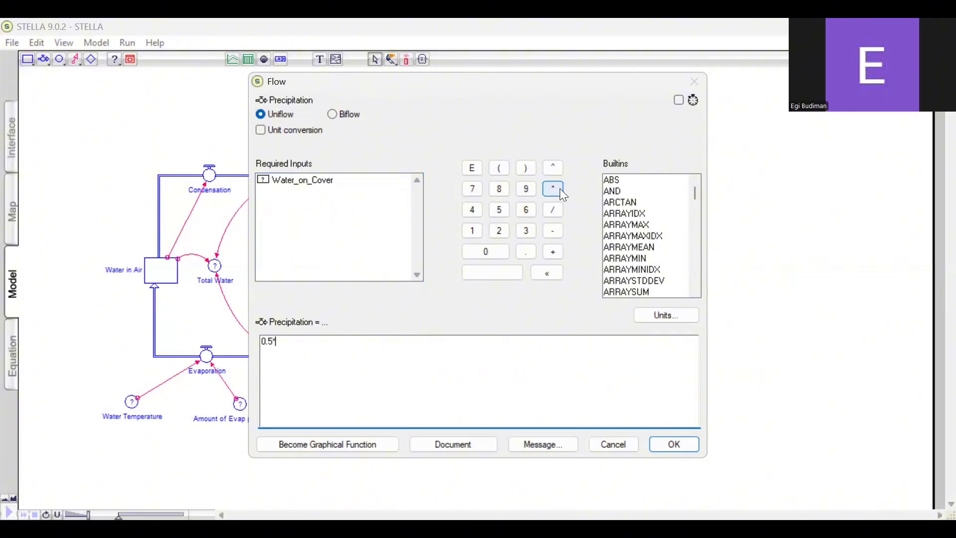
left_click(362, 179)
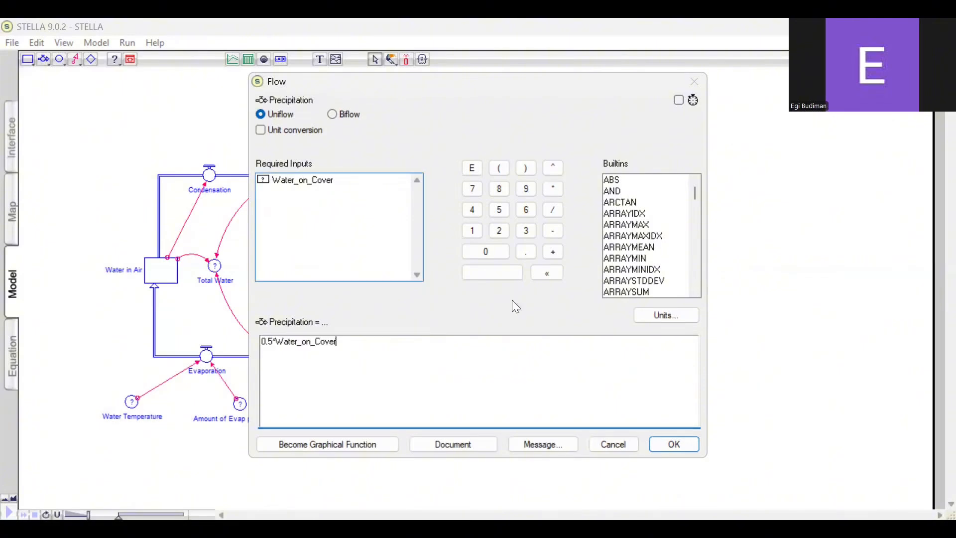
left_click(674, 444)
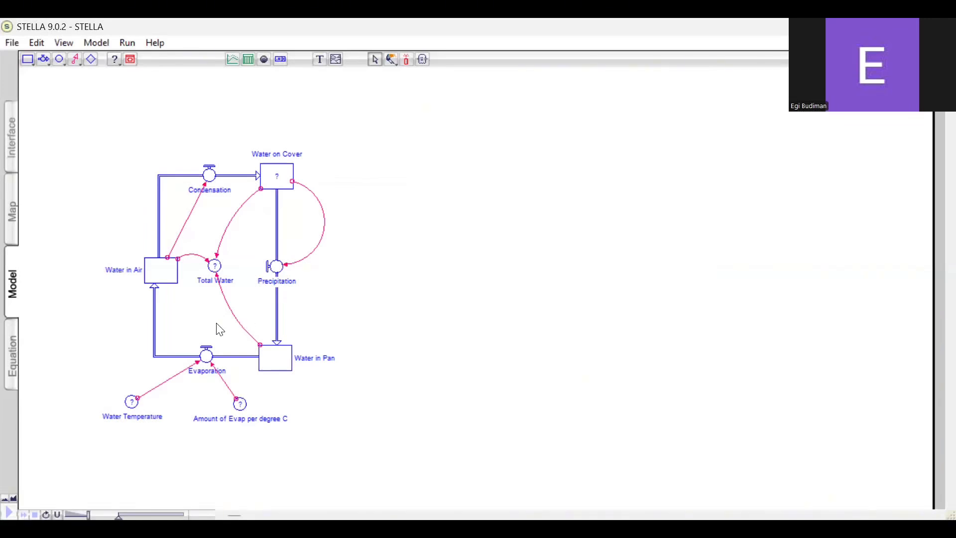
Set the initial value of the Water on Cover stock to 0
left_click(284, 183)
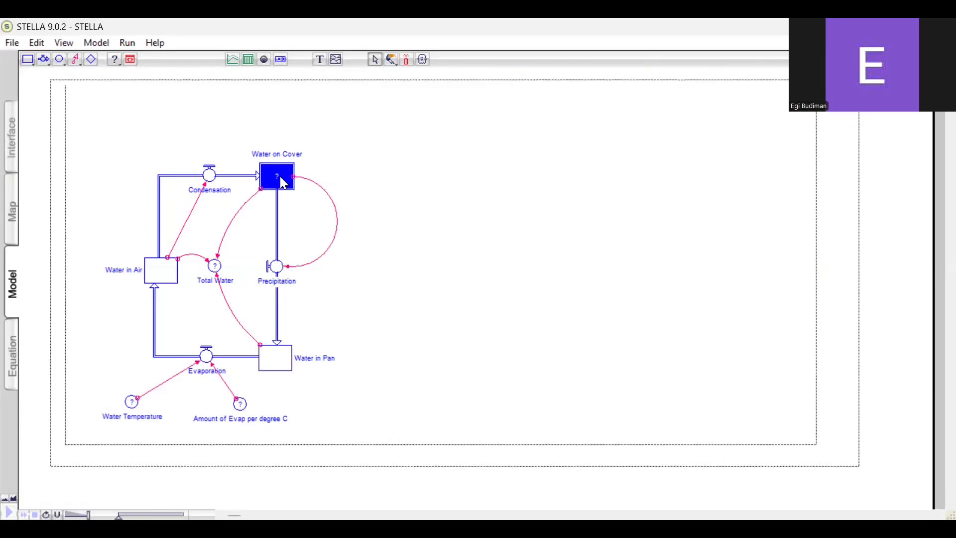
double_click(284, 183)
type("0")
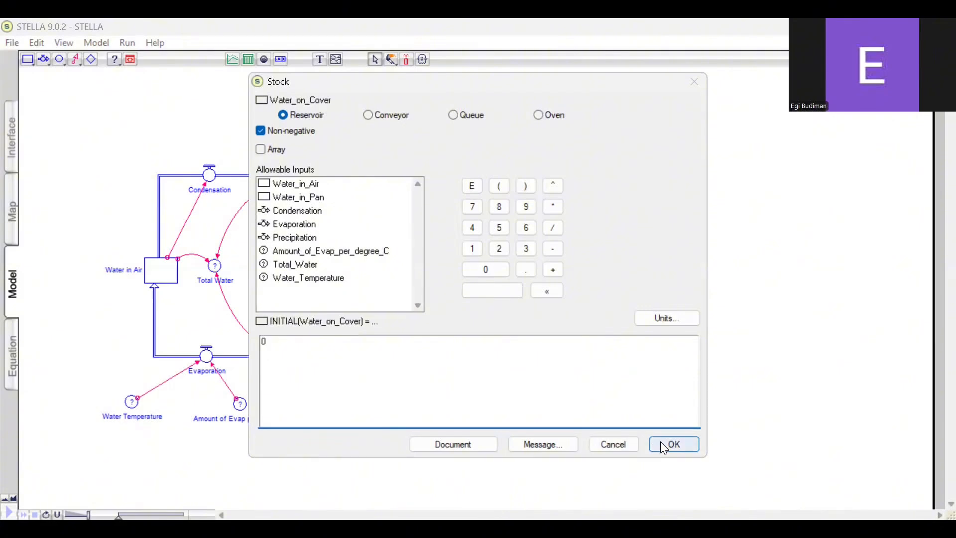
key("Return")
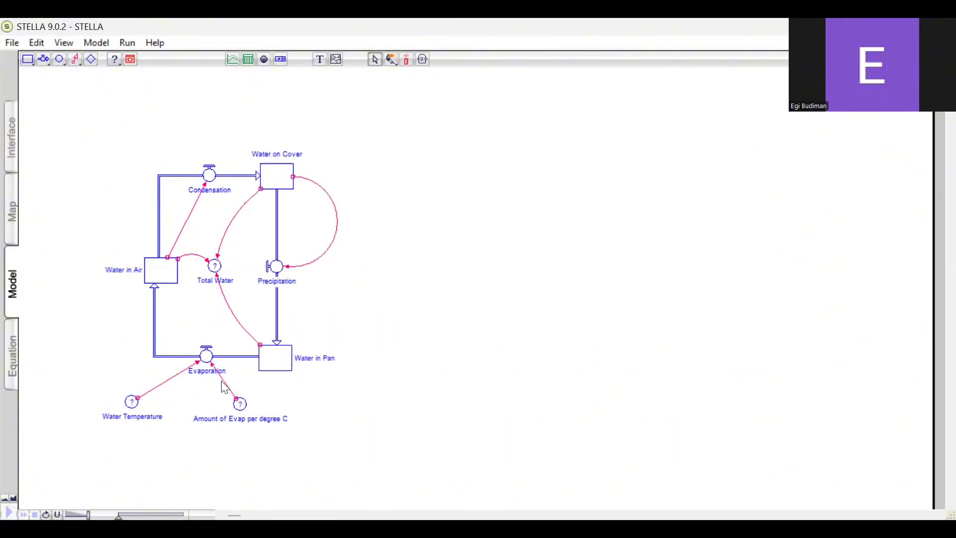
Define the Total Water converter as Water_in_Air*Water_in_Pan*Water_on_Cover
double_click(215, 269)
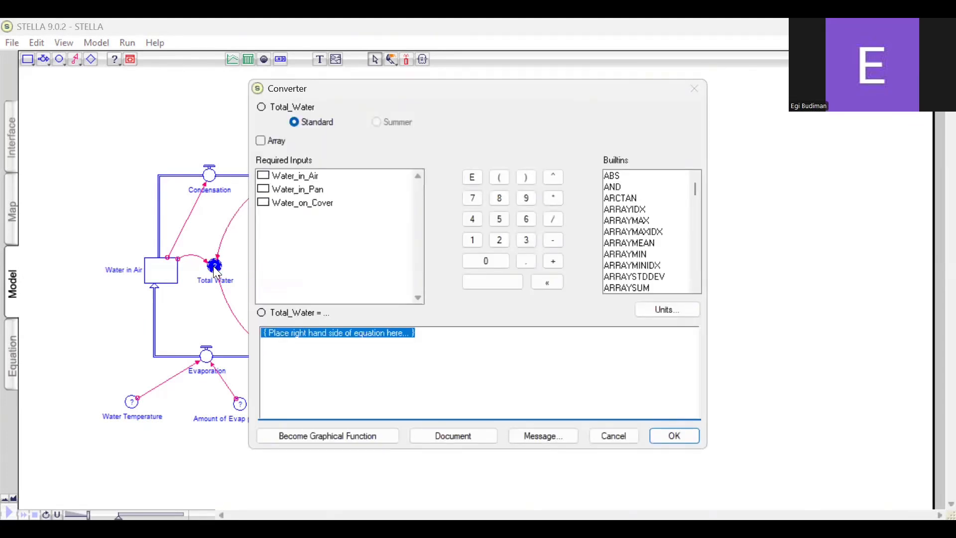
left_click(313, 177)
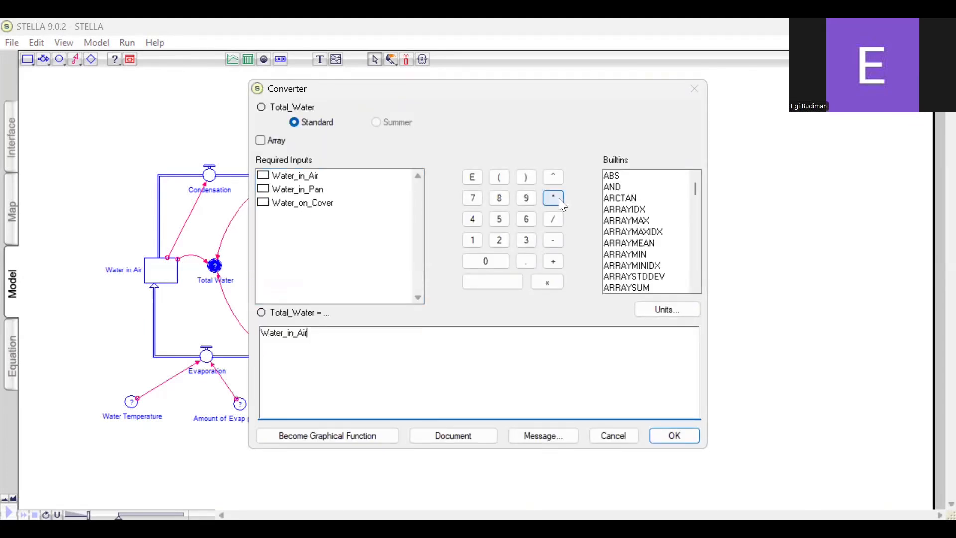
left_click(559, 199)
left_click(373, 190)
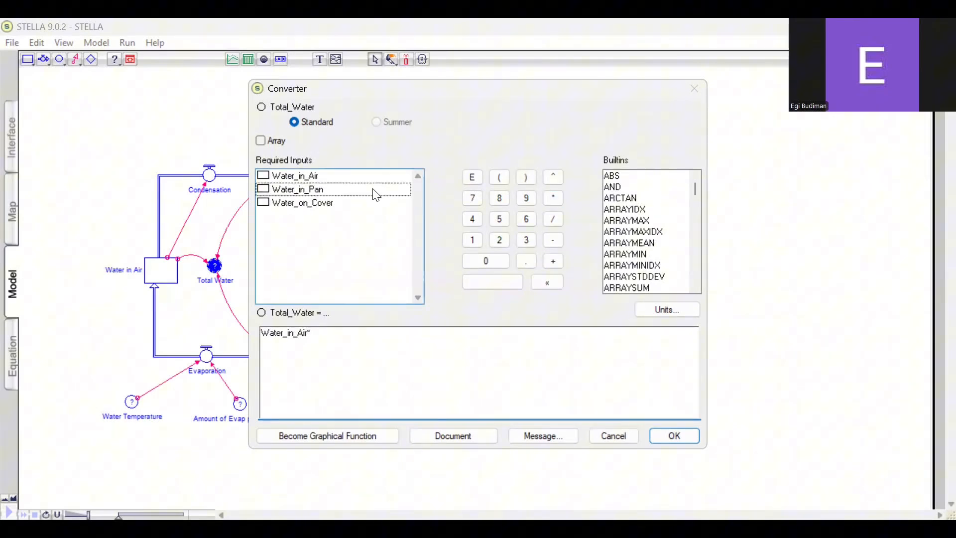
left_click(553, 199)
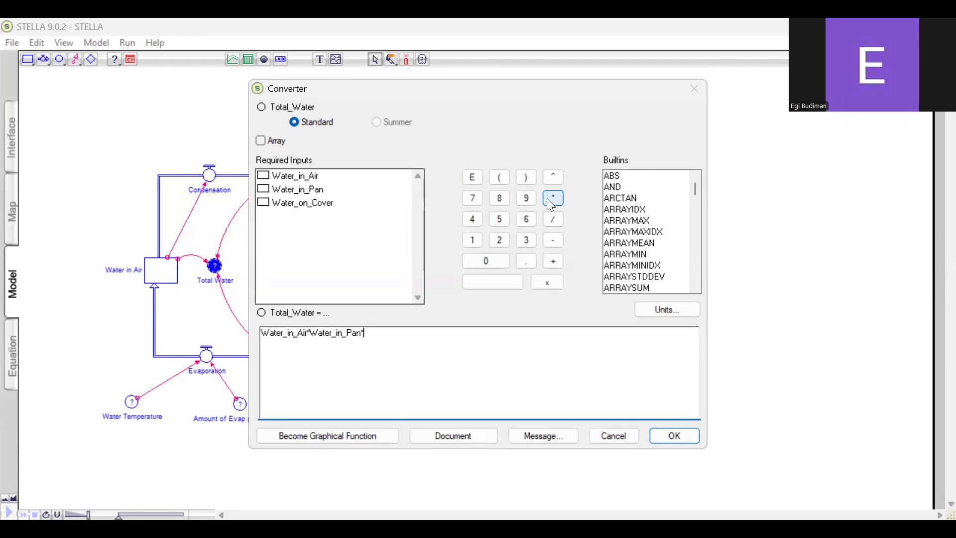
left_click(367, 204)
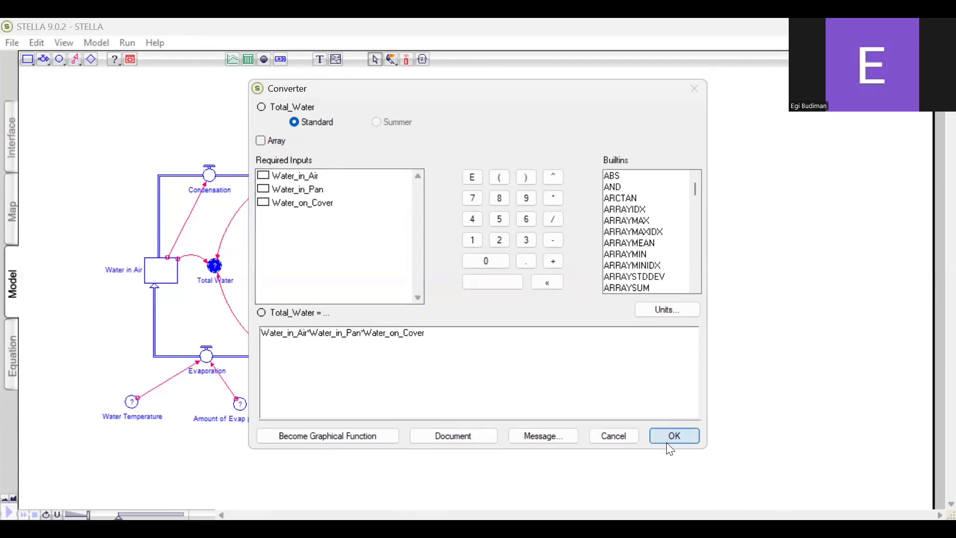
key("Return")
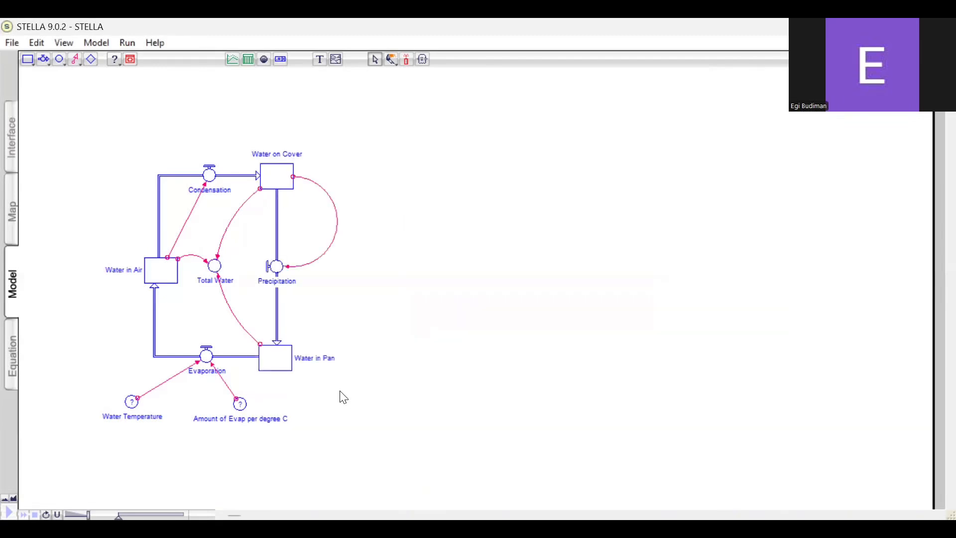
Set the Water Temperature converter to 100
double_click(132, 401)
type("100")
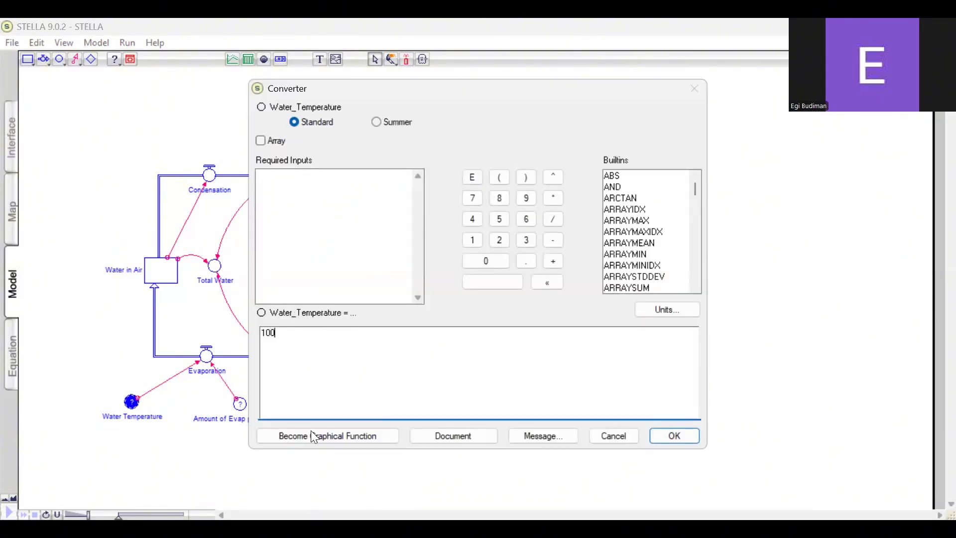
left_click(657, 435)
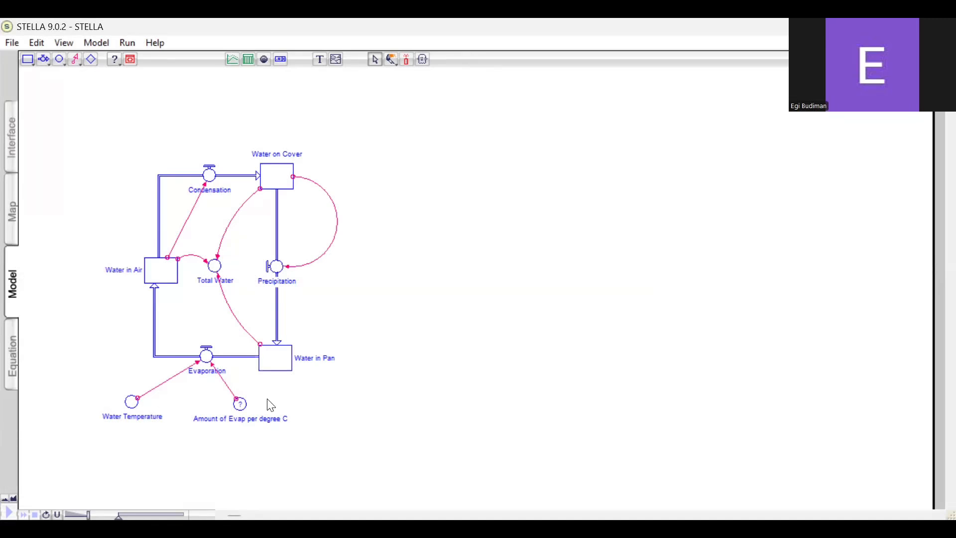
Define the Amount of Evap per degree C converter as 1/20
double_click(240, 404)
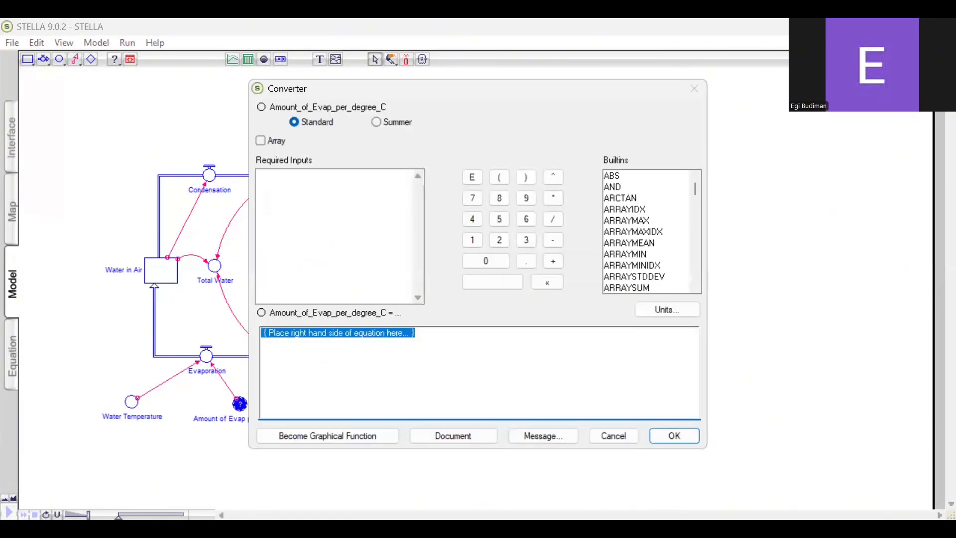
type("1")
left_click(554, 219)
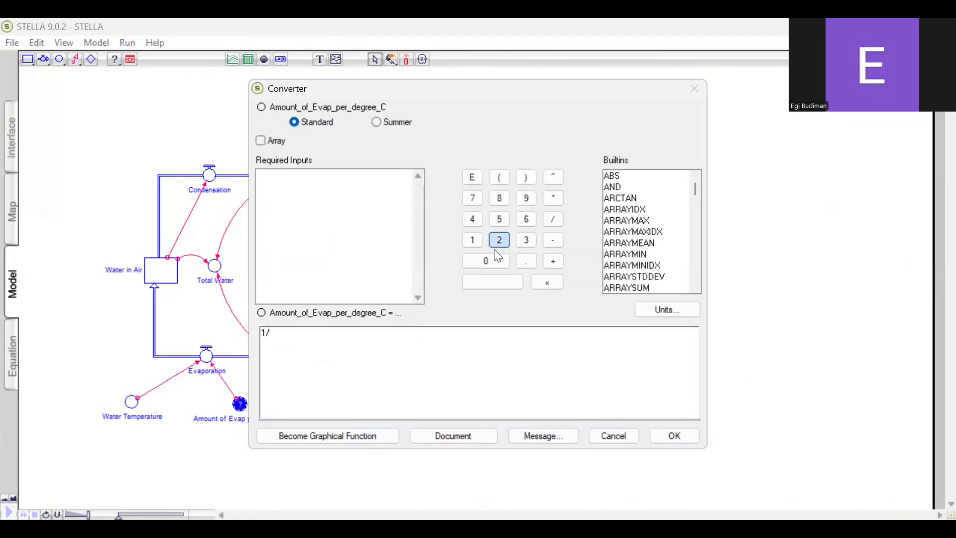
left_click(498, 242)
left_click(487, 260)
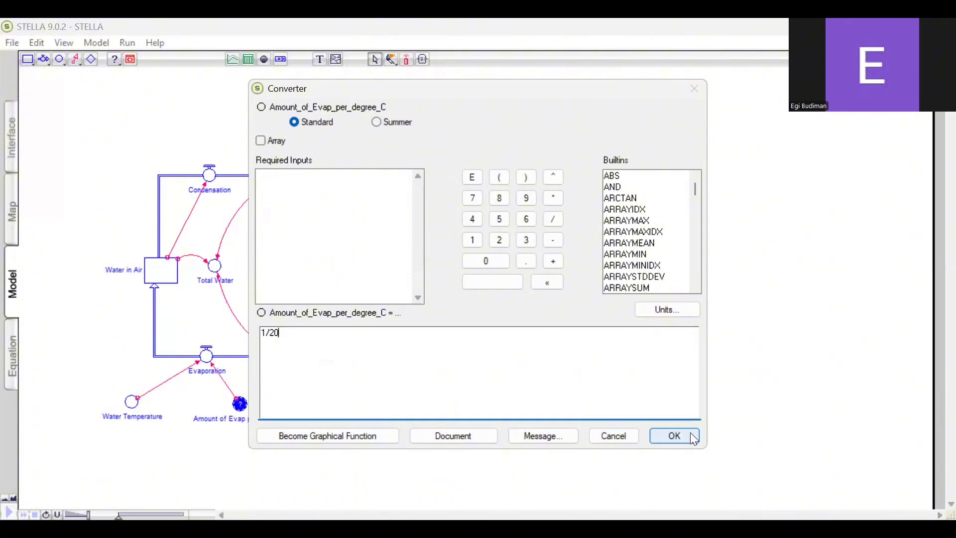
key("Return")
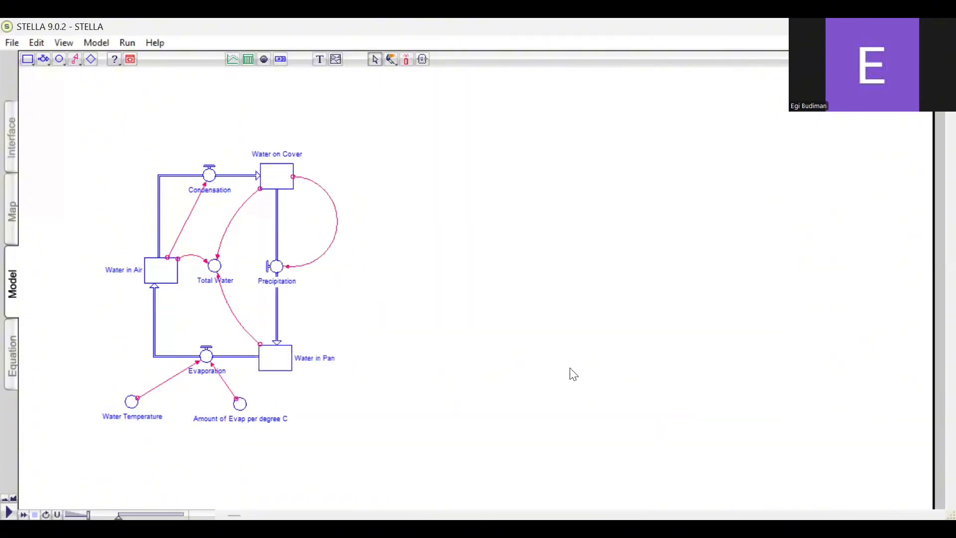
After checking the equations in the Equation layer, place a graph pad on the Interface layer and open its definition
left_click(10, 362)
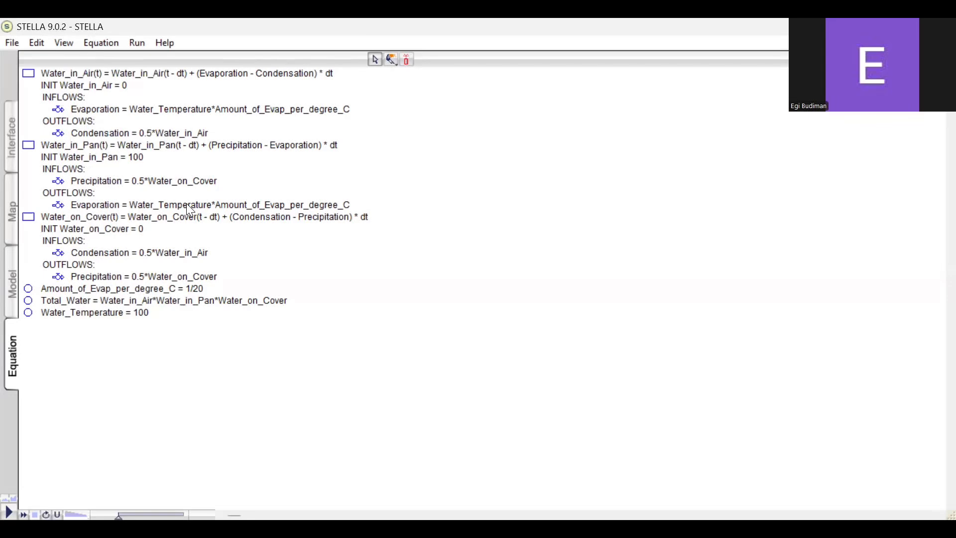
left_click(10, 135)
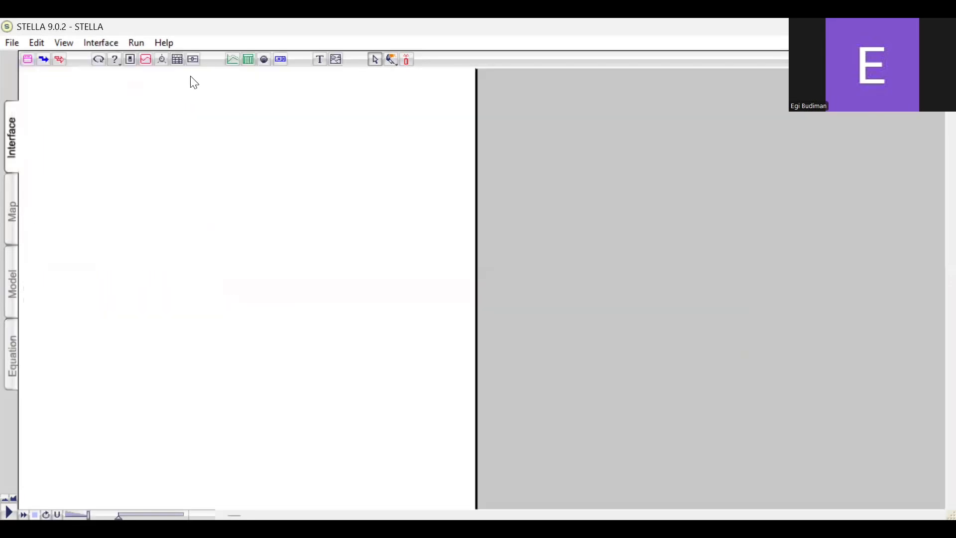
left_click(232, 60)
left_click(119, 183)
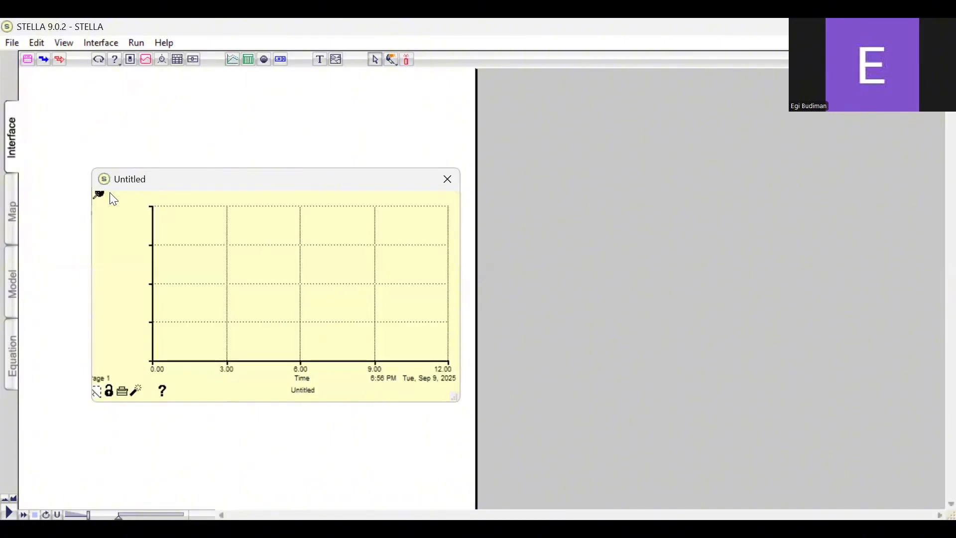
double_click(347, 169)
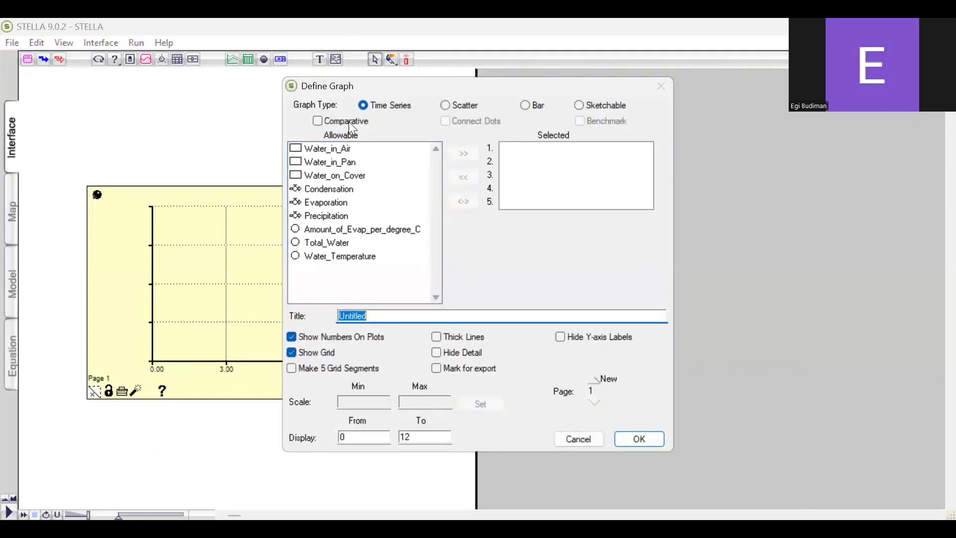
left_click(368, 150)
left_click(454, 151)
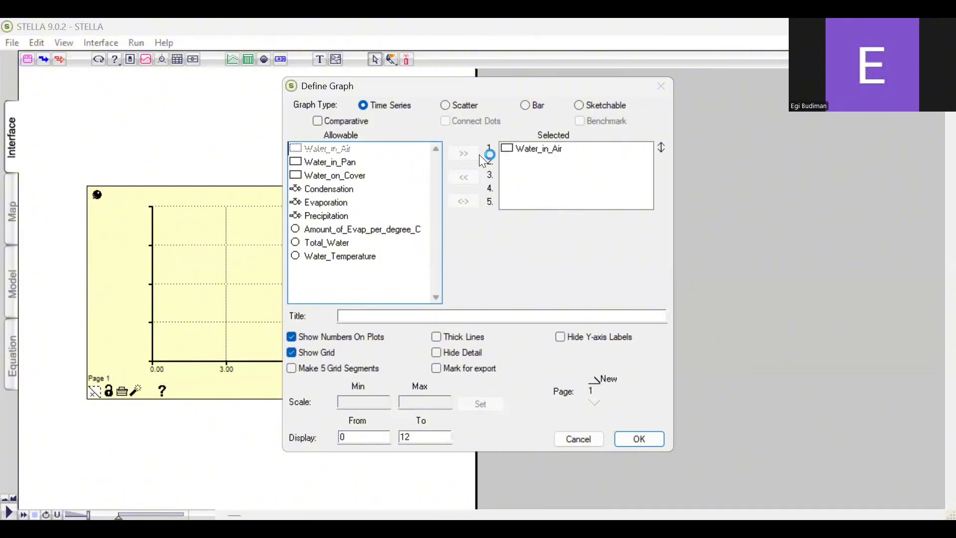
left_click(524, 153)
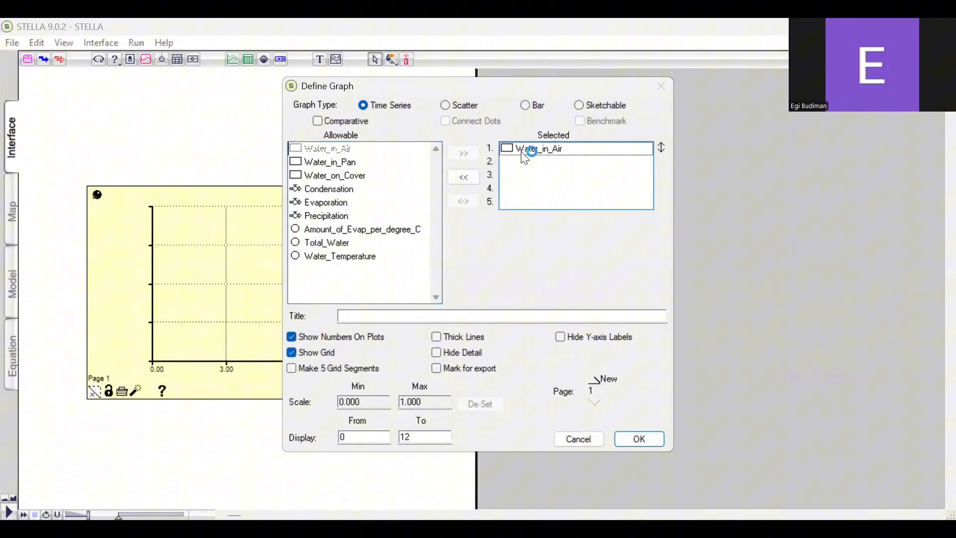
left_click(461, 176)
Choose Water_in_Pan, Water_in_Air, Water_on_Cover and Total_Water as the variables plotted on the time series graph
left_click(382, 163)
left_click(460, 151)
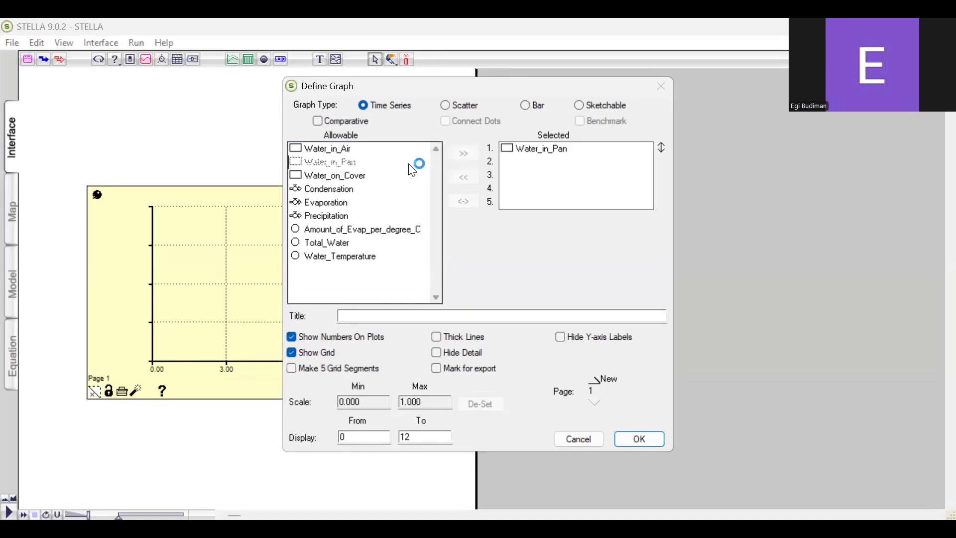
left_click(456, 156)
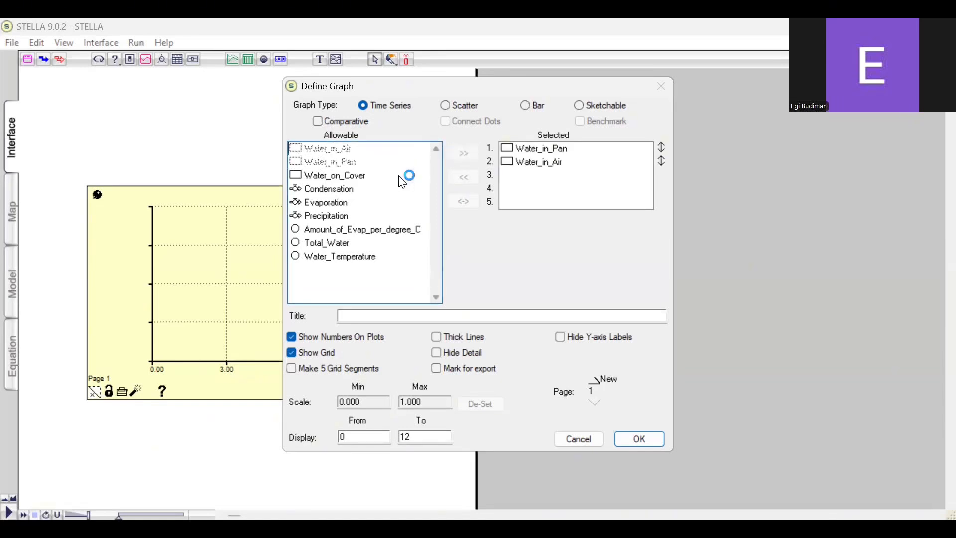
left_click(473, 158)
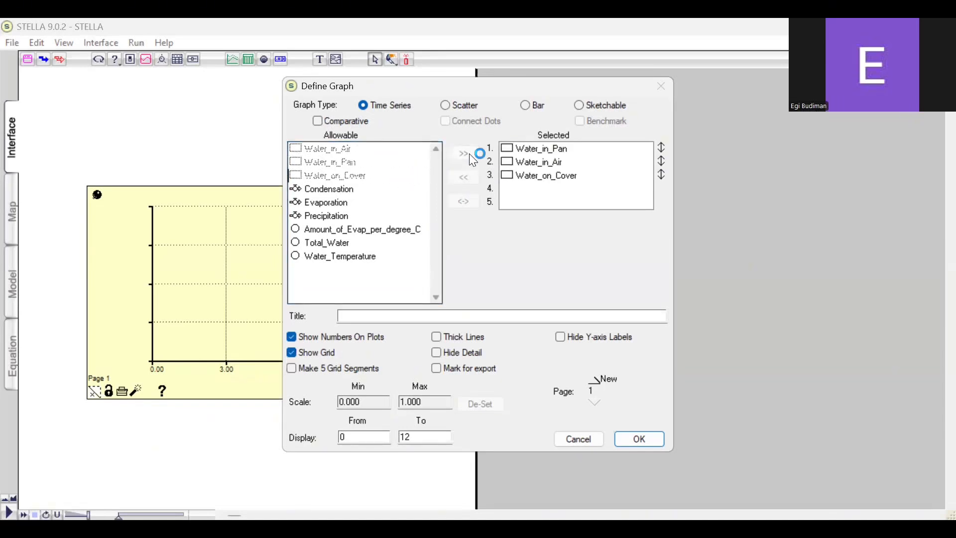
left_click(399, 242)
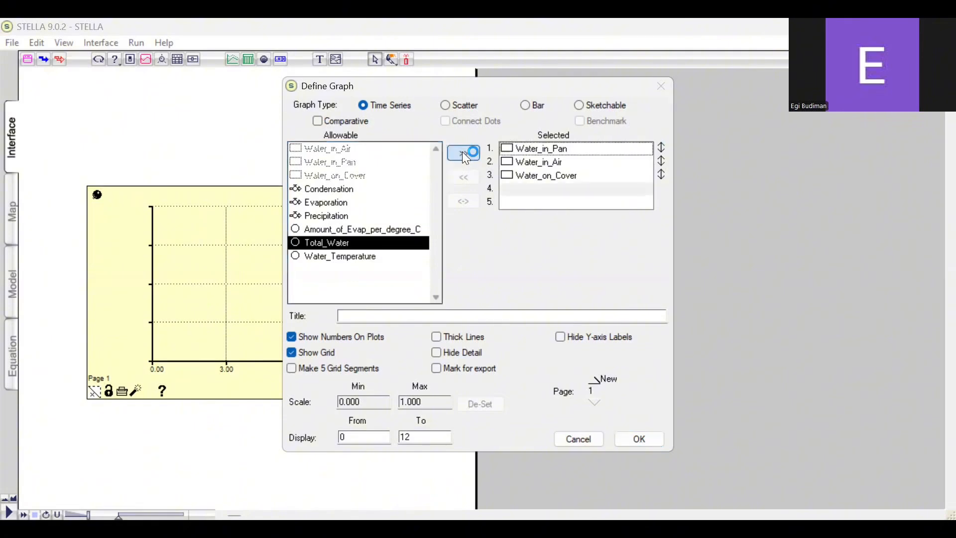
left_click(465, 156)
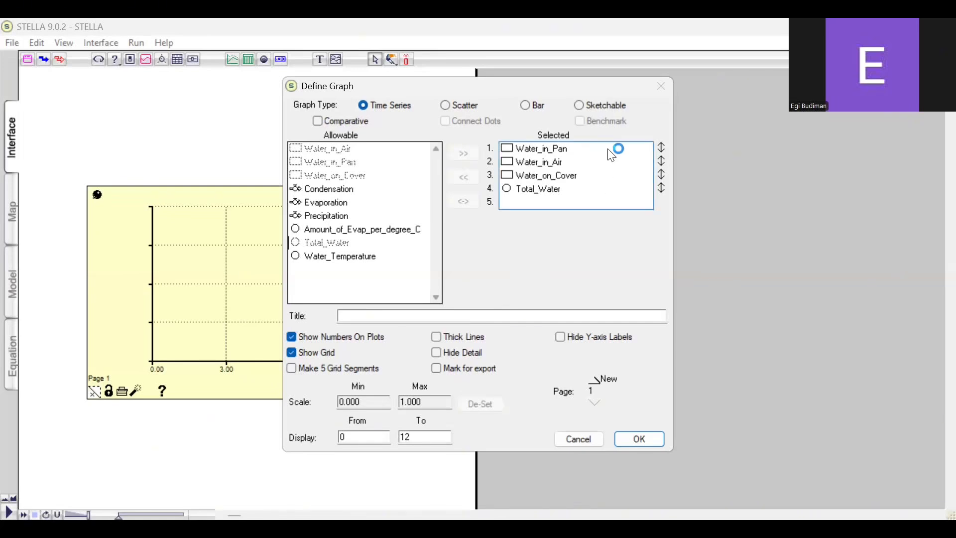
Enter a scale minimum of 0 and maximum of 100 for Water_in_Pan in the graph definition
left_click(661, 148)
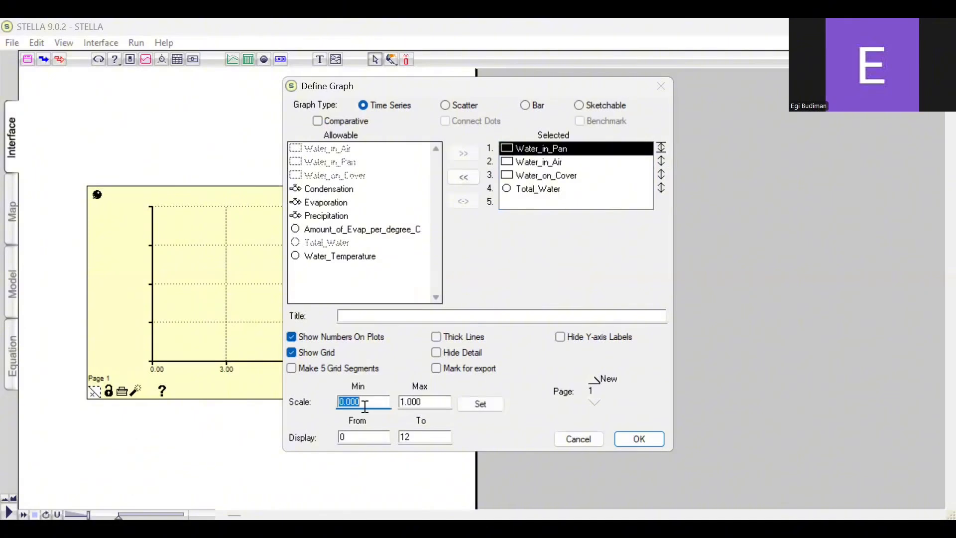
type("0")
left_click(427, 401)
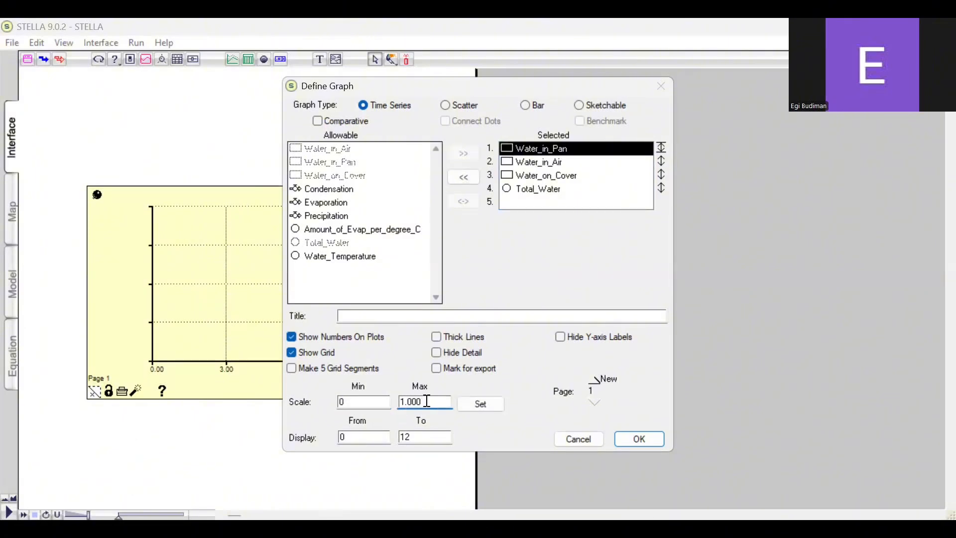
key("BackSpace")
key("BackSpace")
key("BackSpace")
key("BackSpace")
type("00.00")
key("BackSpace")
key("BackSpace")
Set the end of the graph's display range to 20
left_click(418, 438)
key("BackSpace")
key("BackSpace")
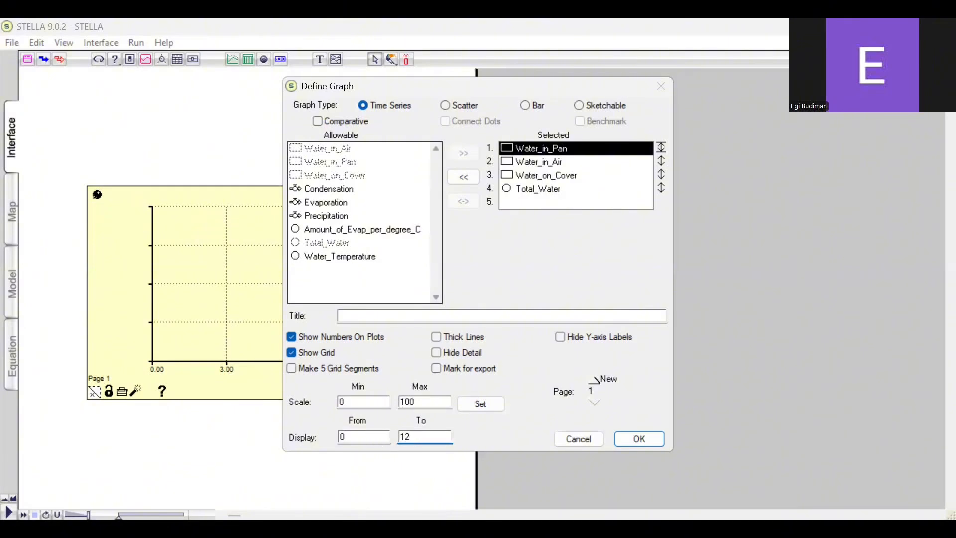
type("20")
Switch to the scale settings of Water_in_Air, accepting the request to set the pending scale
left_click(661, 162)
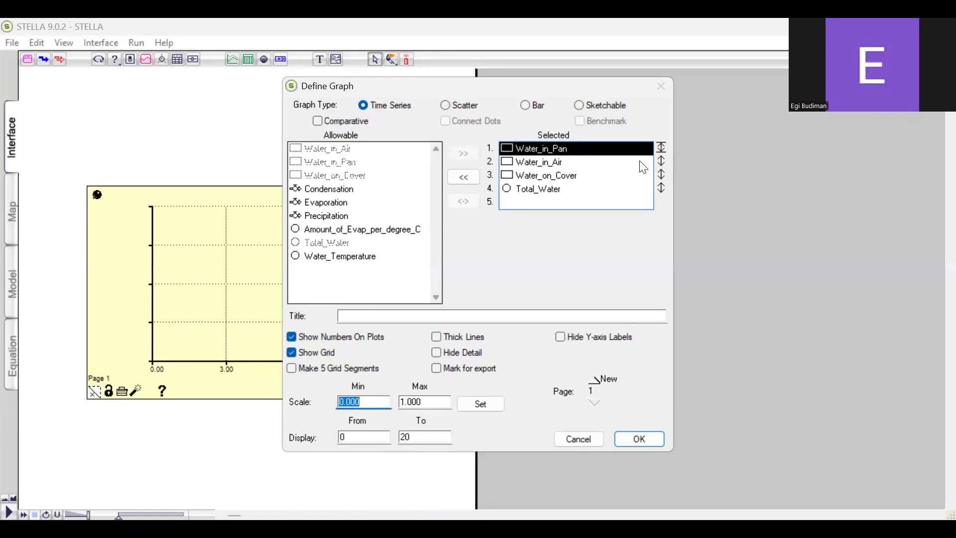
left_click(556, 174)
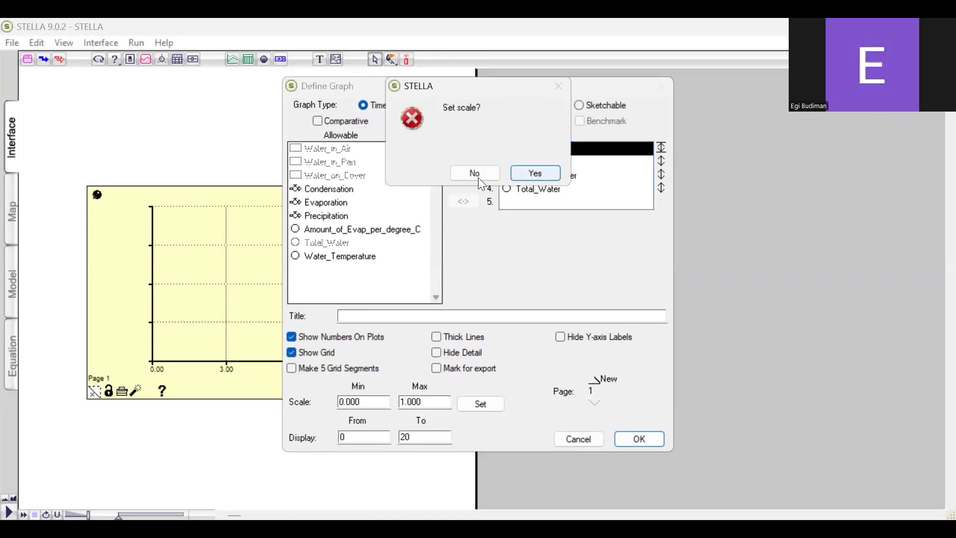
left_click(519, 173)
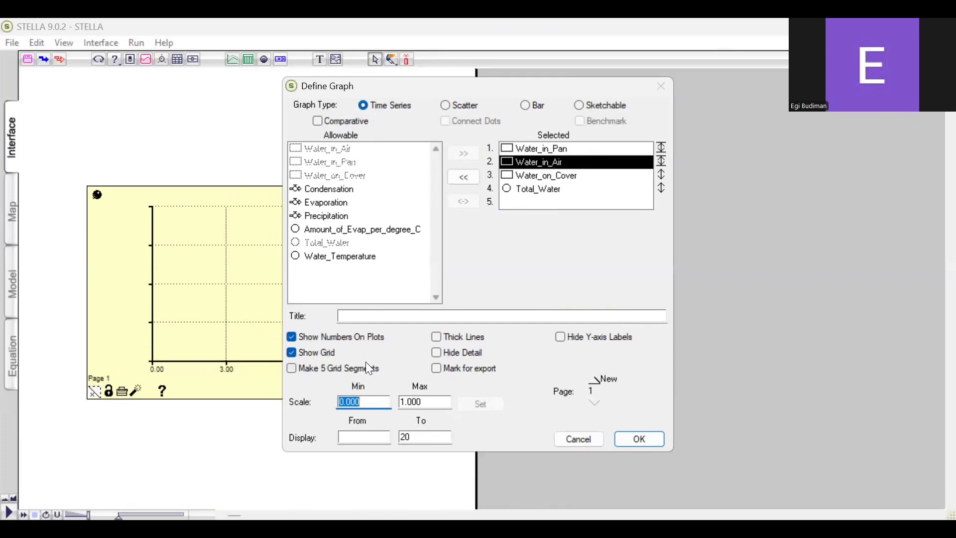
Return to Water_in_Pan, set its individual scale to 0–100, and start the graph's display range at 0
left_click(632, 148)
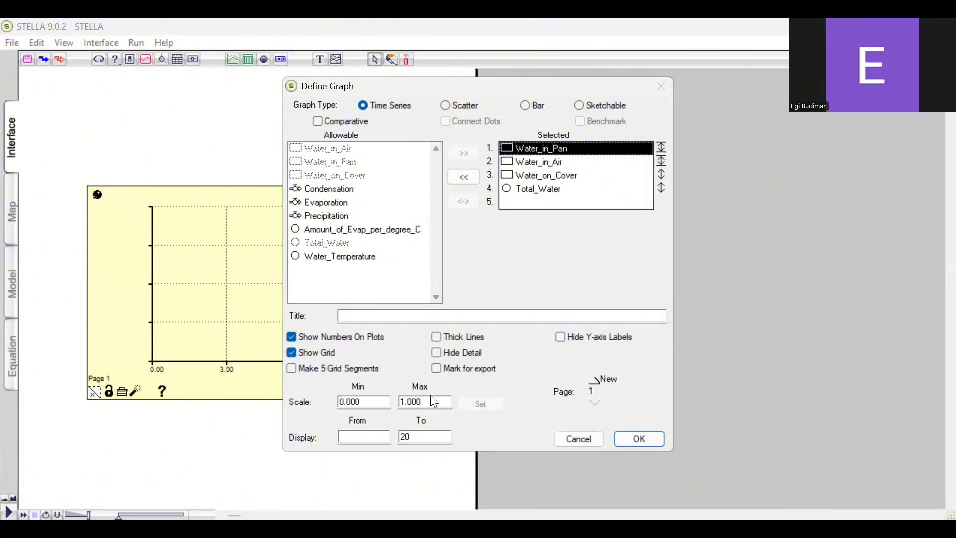
left_click(661, 147)
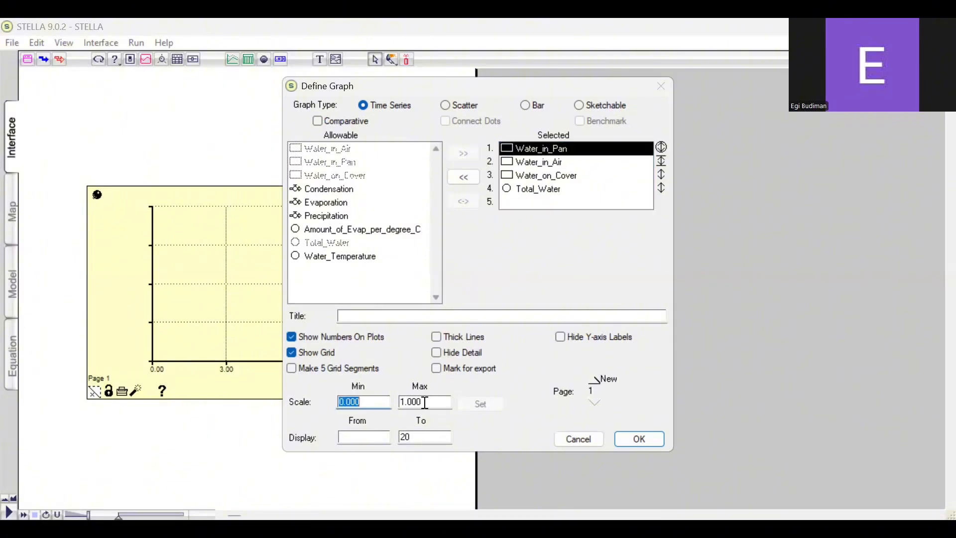
left_click(379, 405)
key("BackSpace")
key("BackSpace")
key("BackSpace")
key("BackSpace")
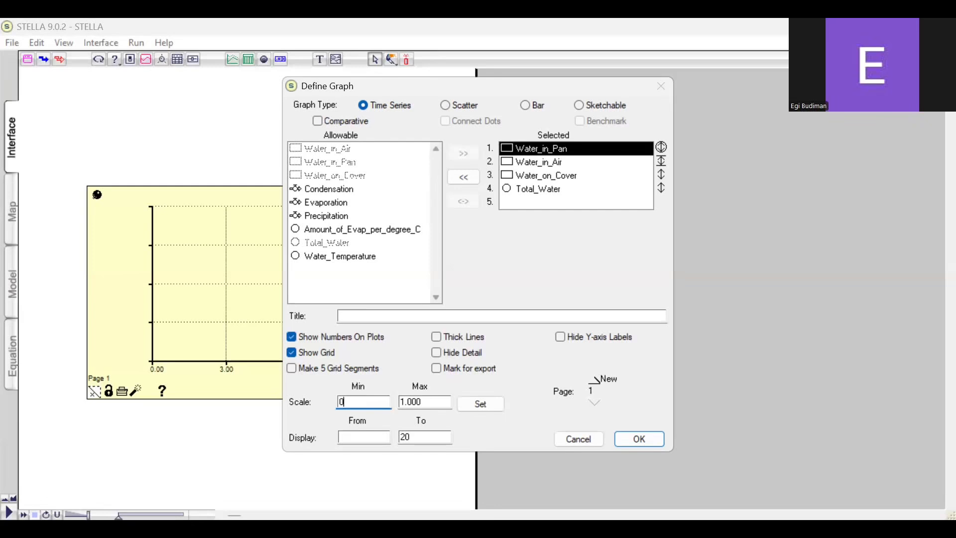
left_click(436, 406)
key("BackSpace")
key("BackSpace")
key("BackSpace")
key("BackSpace")
type("00")
left_click(483, 404)
left_click(368, 441)
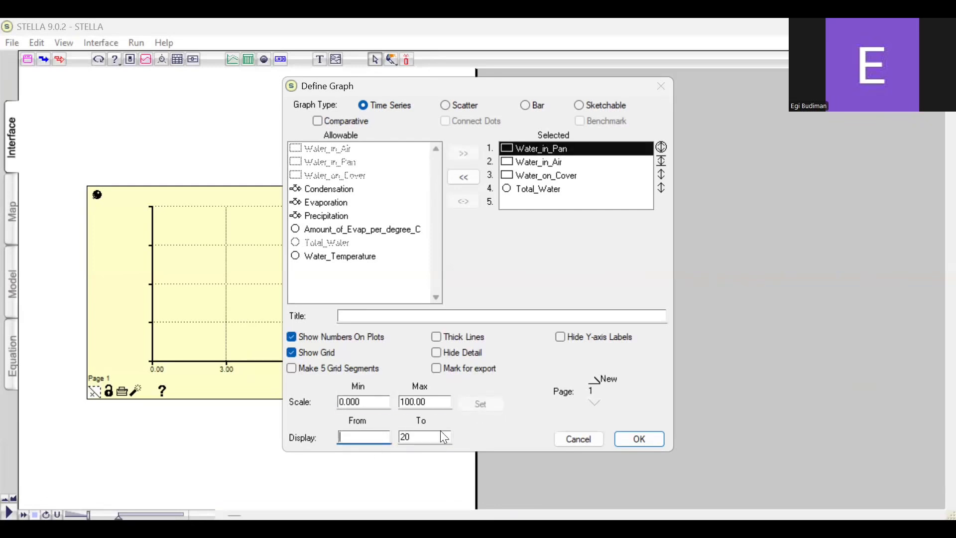
type("0")
Remove Water_in_Air from the plotted variables and add it again at the end of the selection
left_click(577, 165)
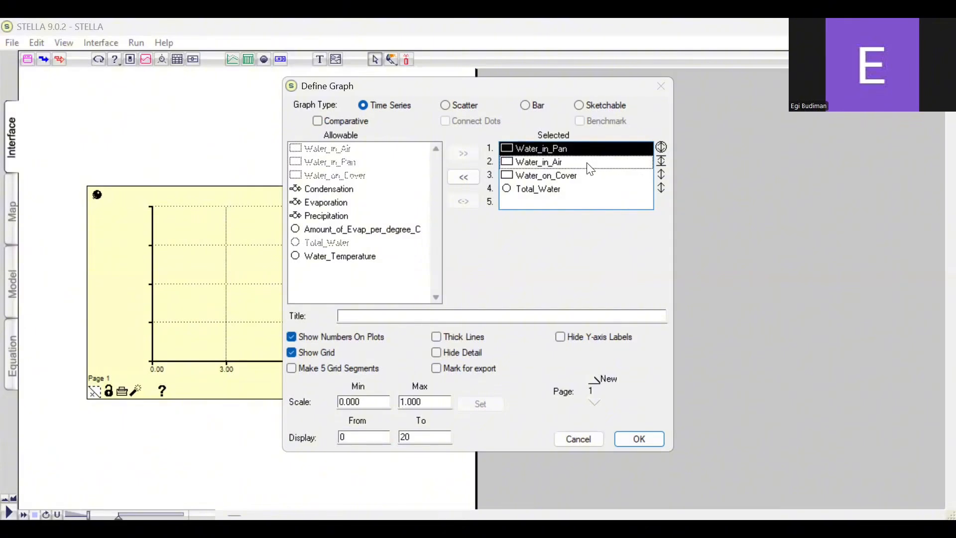
left_click(536, 167)
double_click(537, 167)
left_click(389, 149)
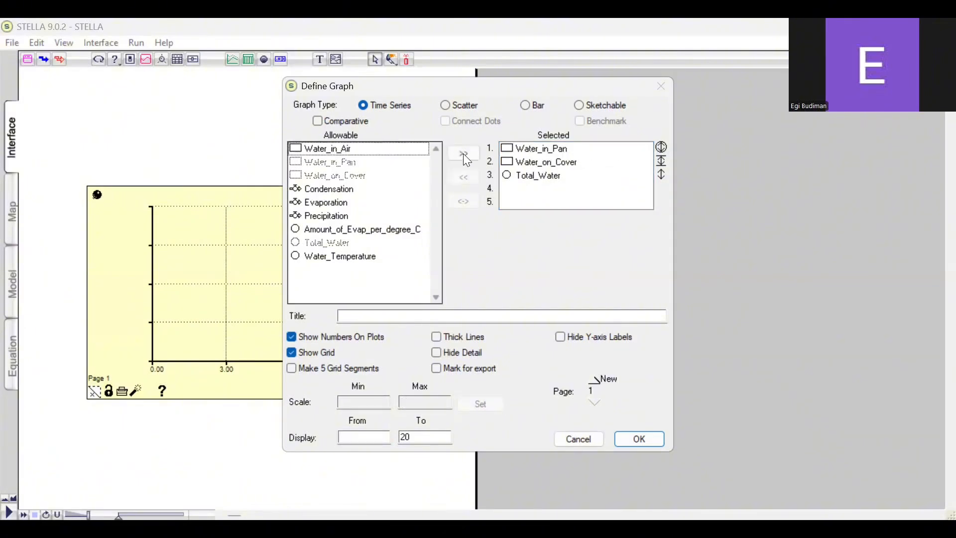
left_click(463, 153)
Give Water_on_Cover an individual scale of 0 to 100 and start the display range at 0
left_click(572, 166)
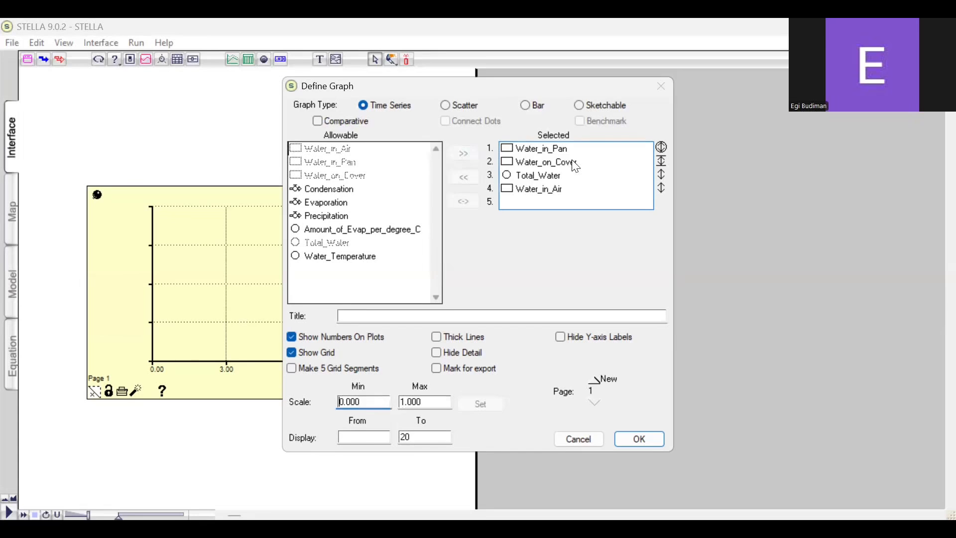
left_click(575, 167)
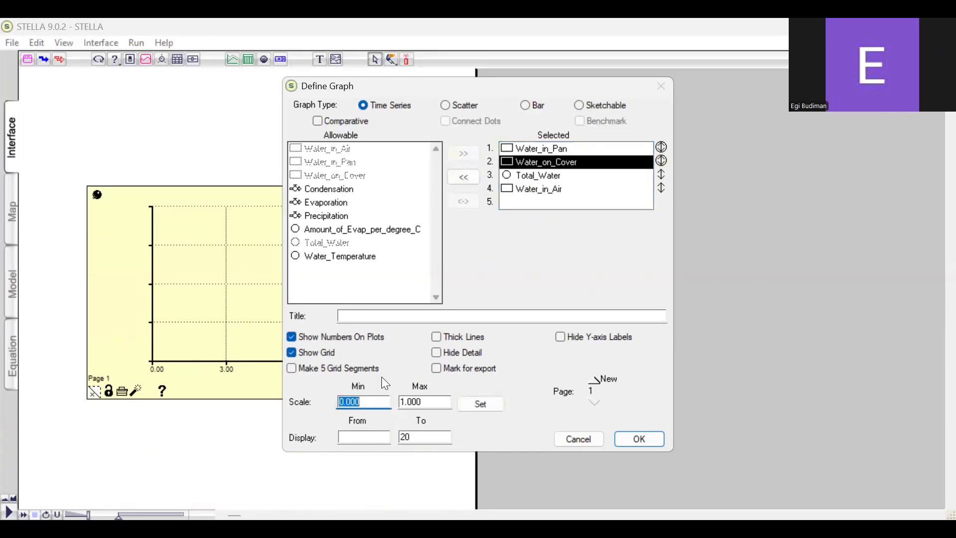
type("0")
key("Tab")
type("1")
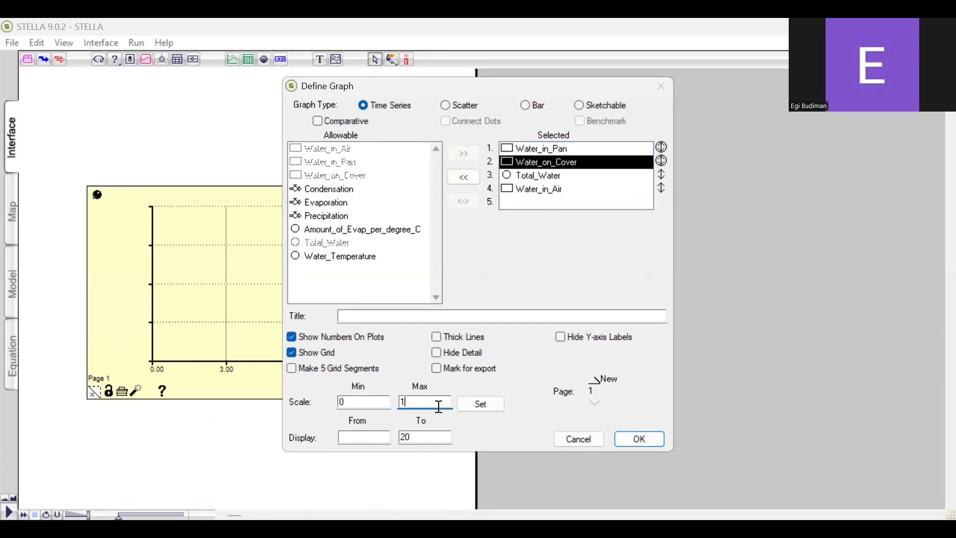
type("00")
left_click(482, 405)
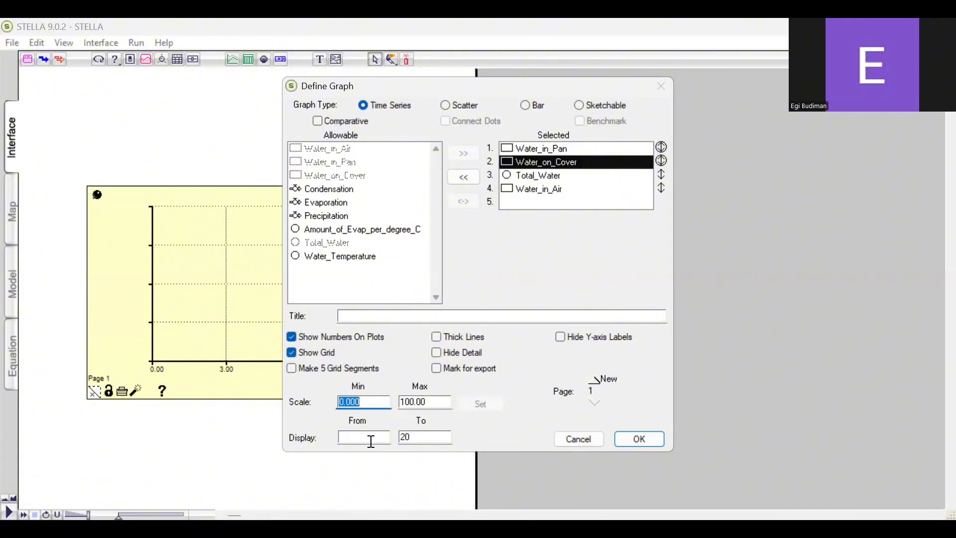
left_click(369, 438)
type("0")
Give Total_Water an individual scale of 0 to 100 and re-enter 0 as the display start
left_click(661, 174)
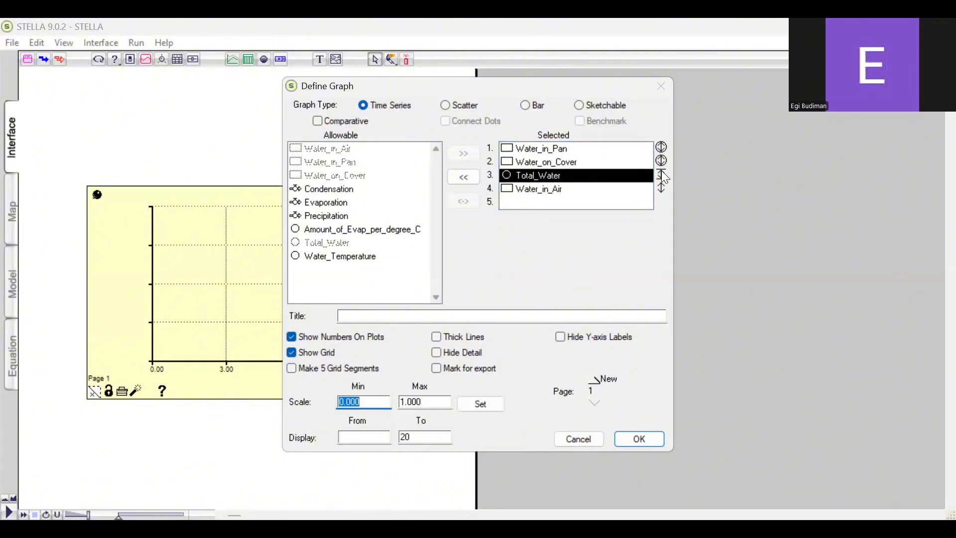
left_click(661, 171)
left_click(372, 403)
type("0")
left_click(427, 402)
type("100")
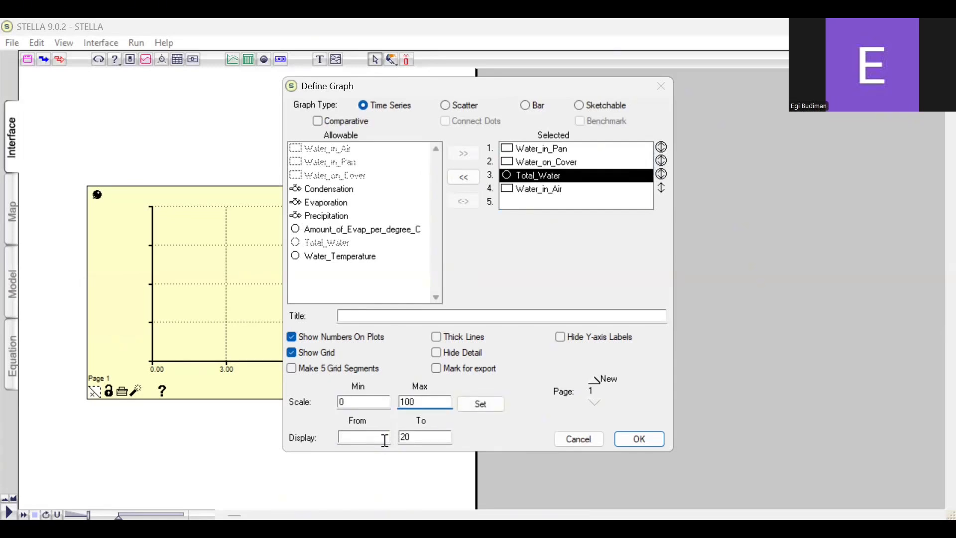
left_click(466, 409)
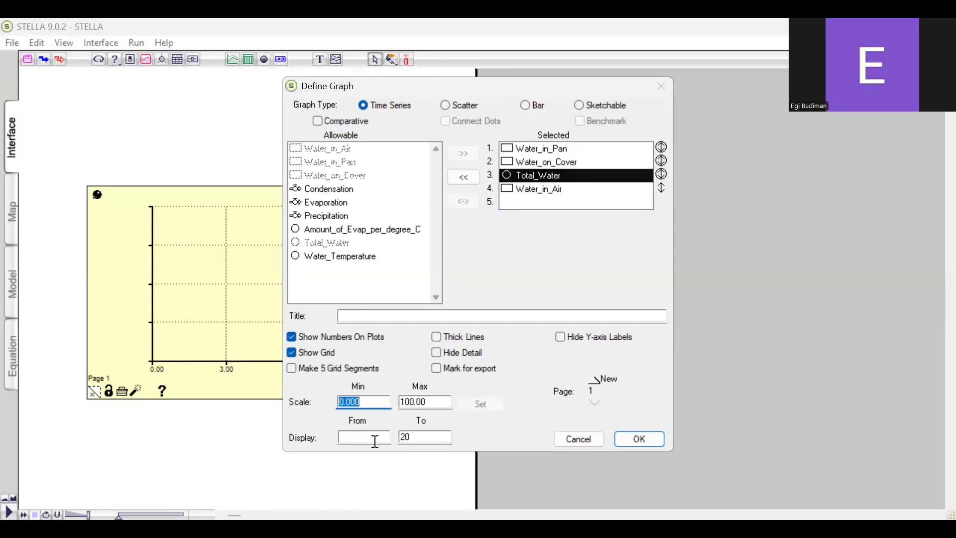
left_click(374, 441)
type("0")
Set the Water_in_Air scale to 0–100 with the display starting at 0, and close the graph definition
left_click(641, 186)
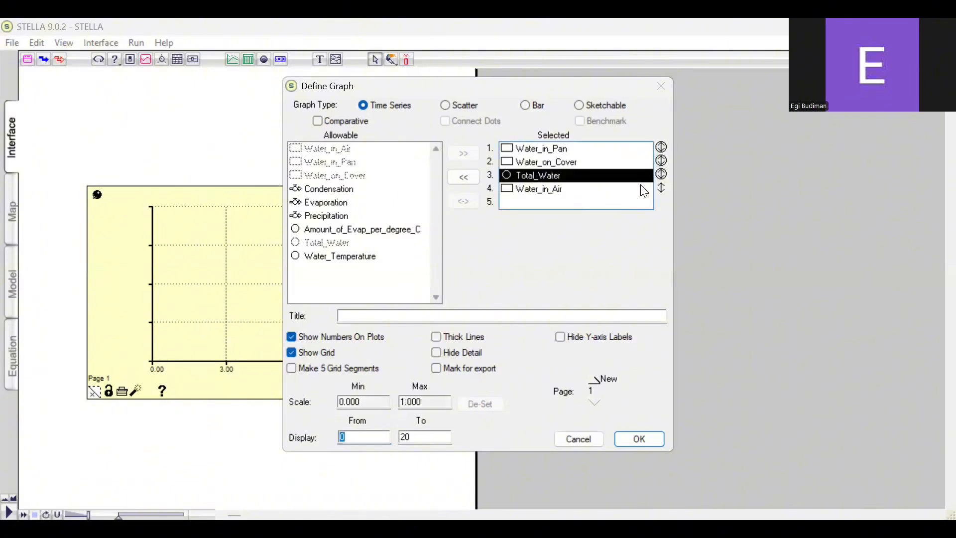
left_click(649, 193)
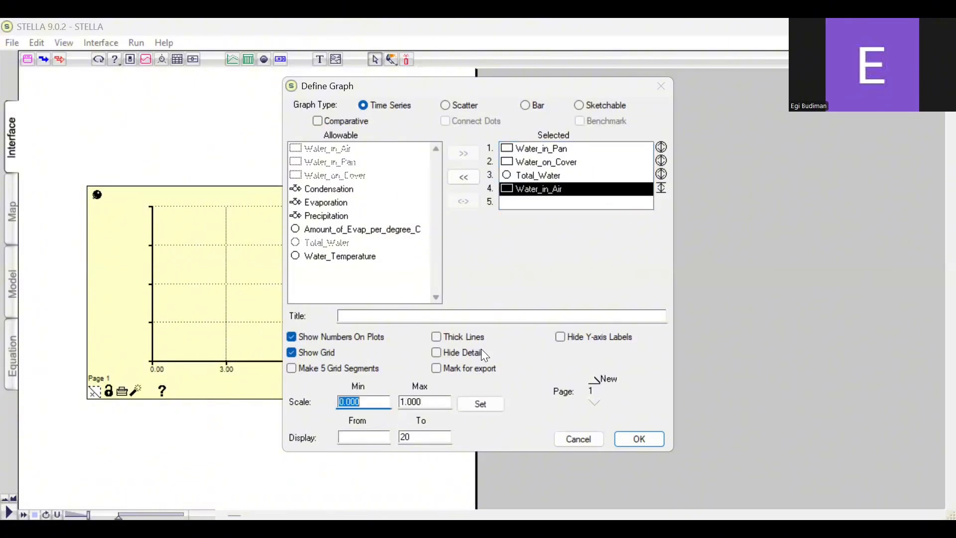
type("0")
left_click(435, 401)
type("100")
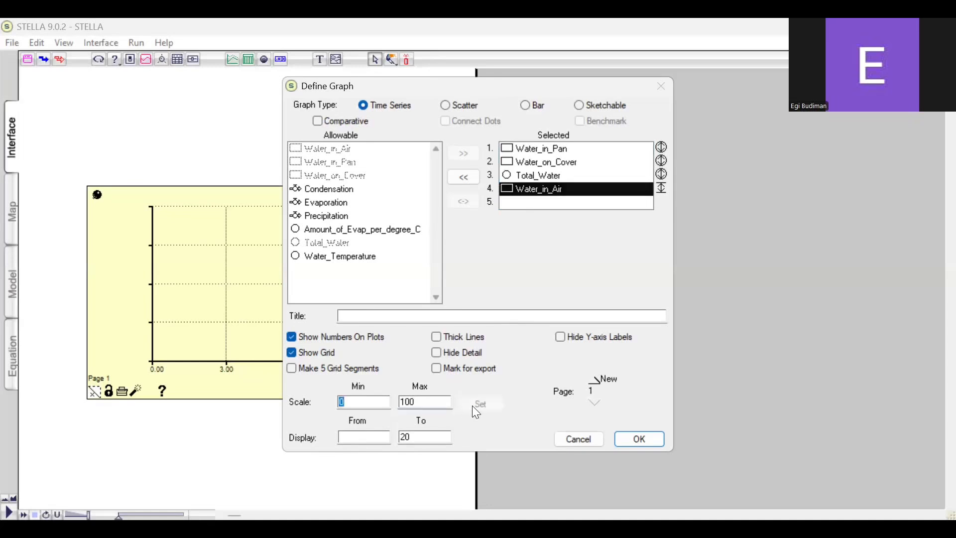
left_click(471, 405)
left_click(366, 437)
type("0")
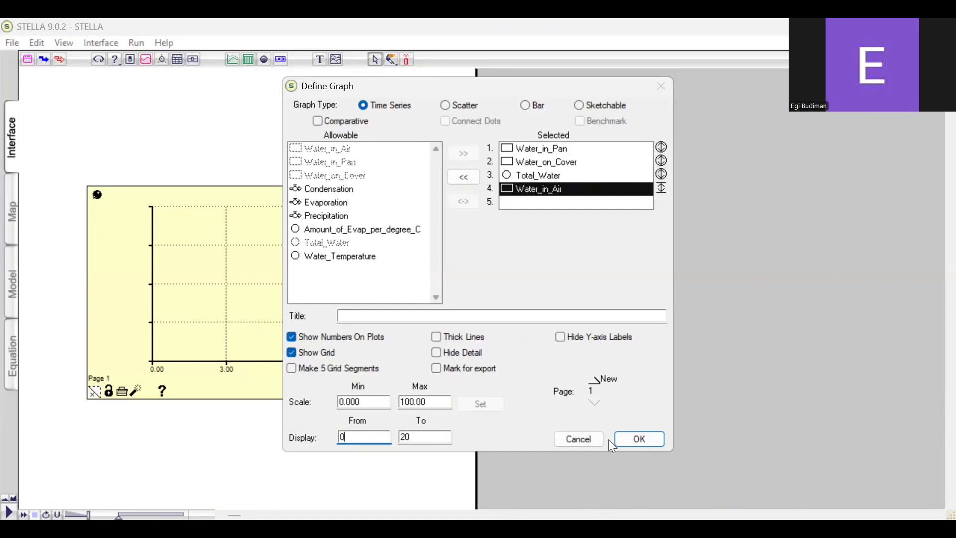
left_click(565, 188)
key("Return")
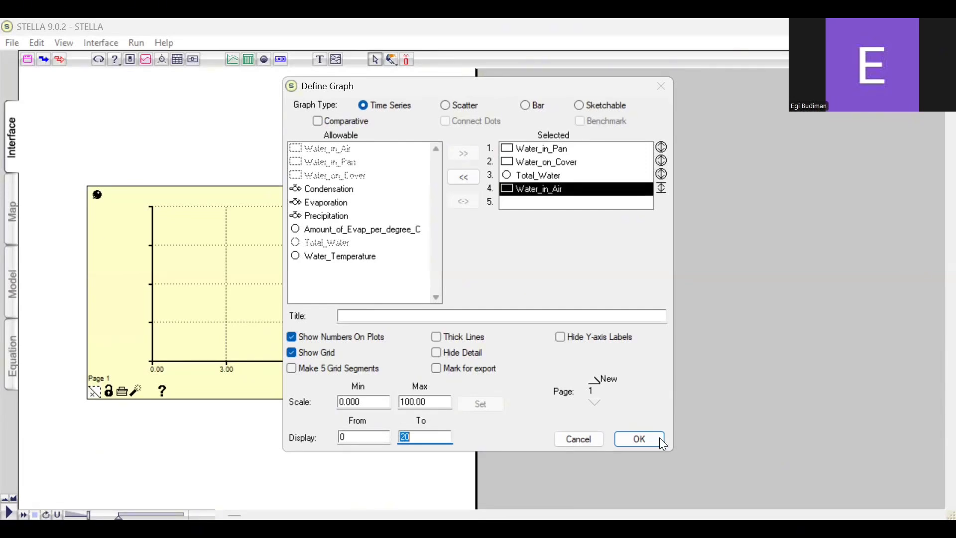
left_click(543, 196)
left_click(561, 178)
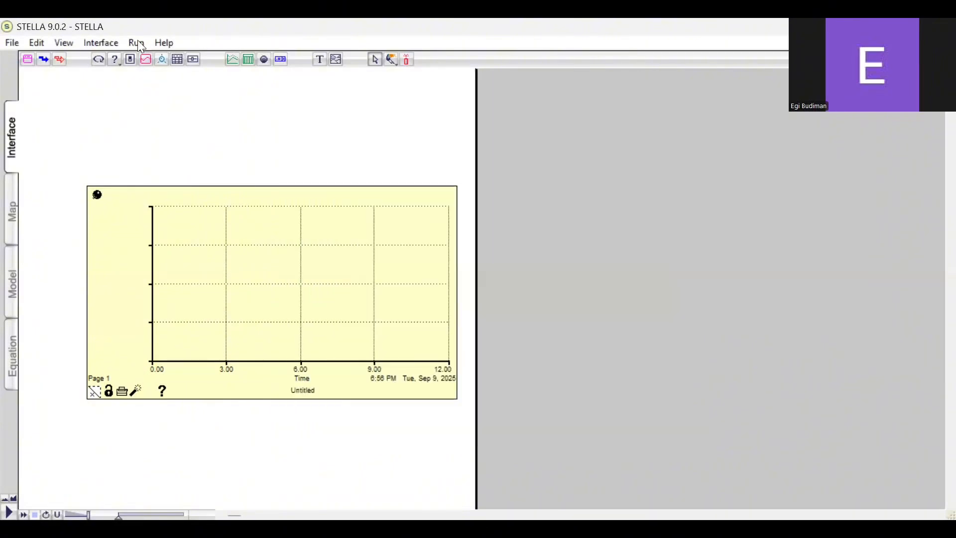
Set the simulation length in the run specifications to end at 20
left_click(135, 42)
left_click(188, 154)
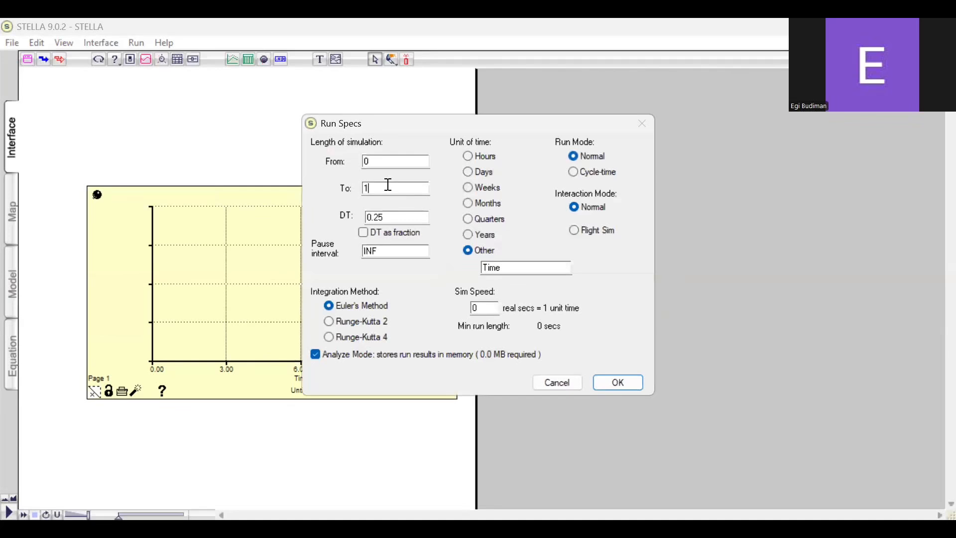
key("BackSpace")
type("20")
left_click(619, 382)
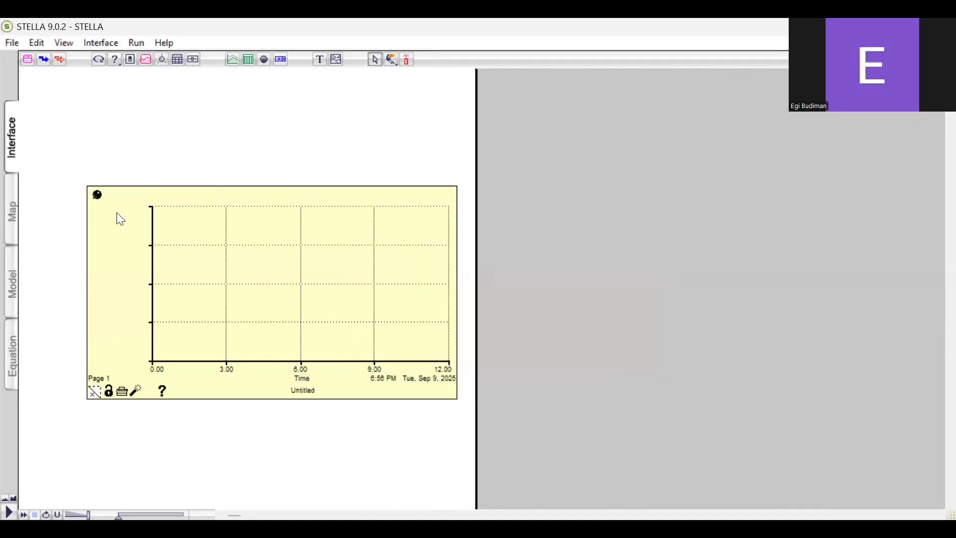
Define the empty graph as a time series of Water_in_Pan, Water_in_Air, Water_on_Cover and Total_Water, in that order
double_click(120, 219)
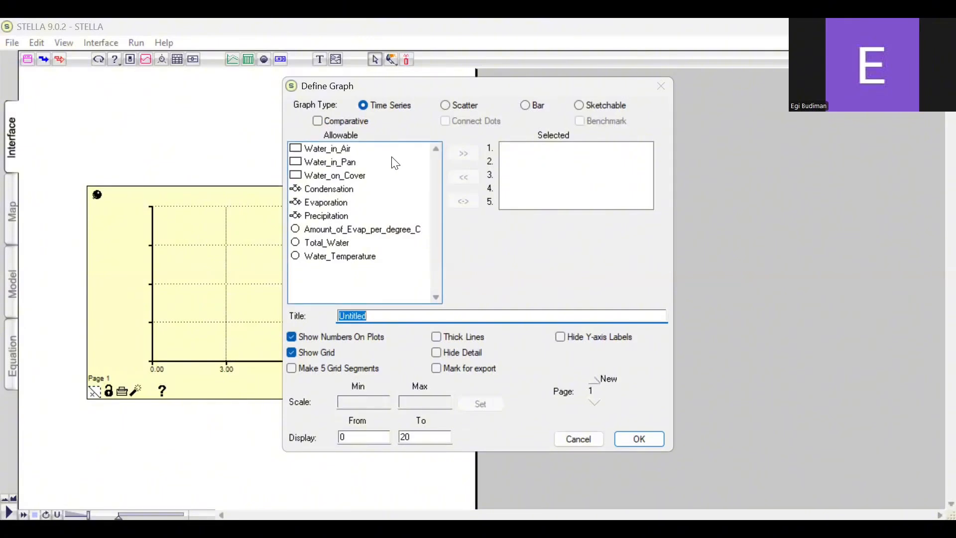
left_click(387, 163)
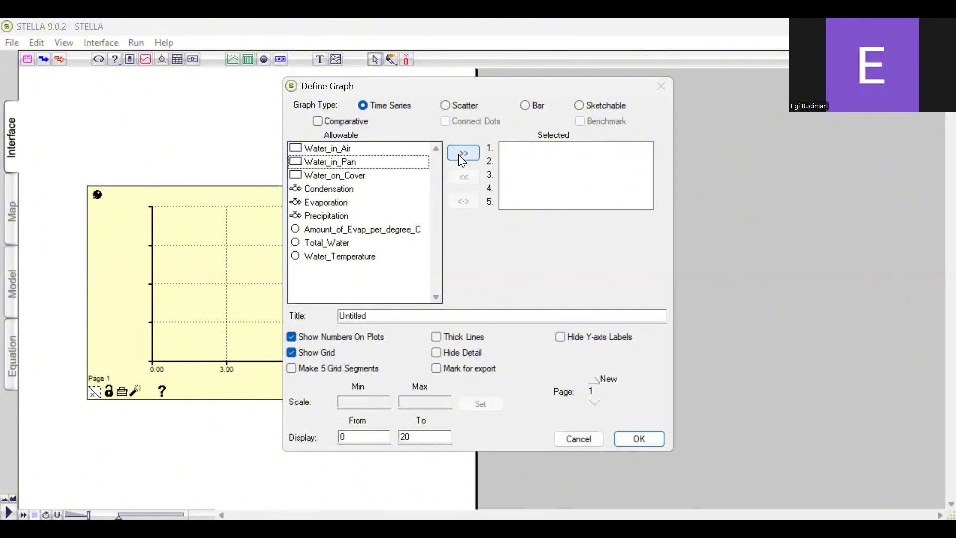
left_click(458, 154)
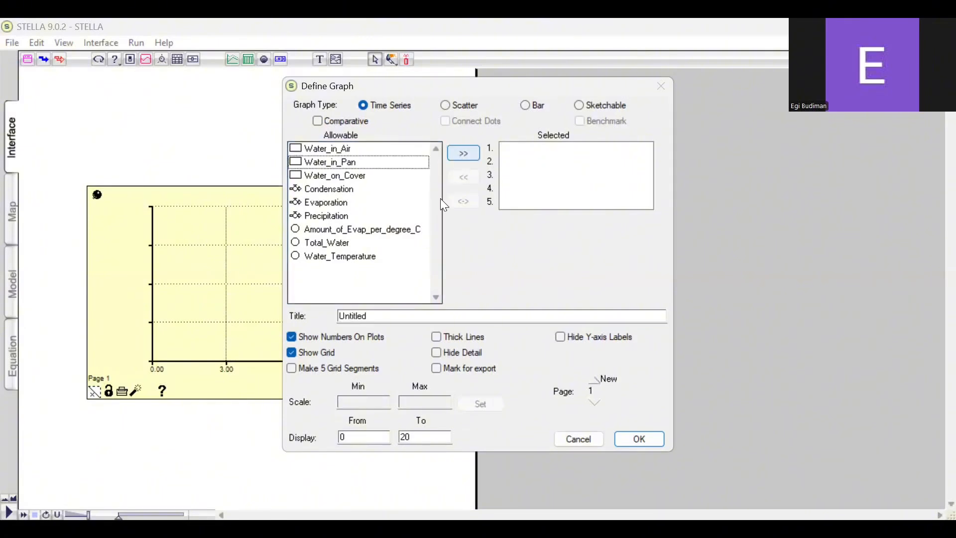
left_click(383, 150)
left_click(451, 153)
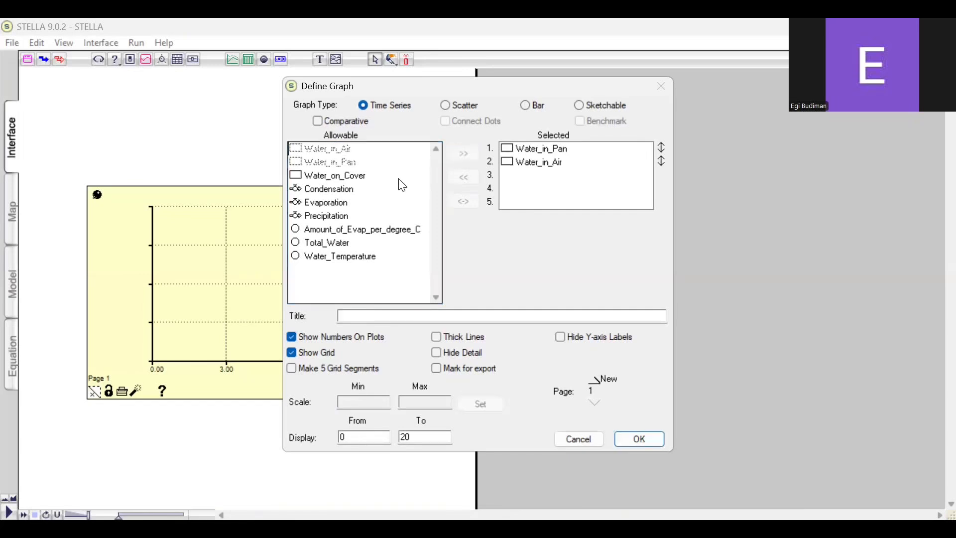
left_click(399, 178)
left_click(467, 155)
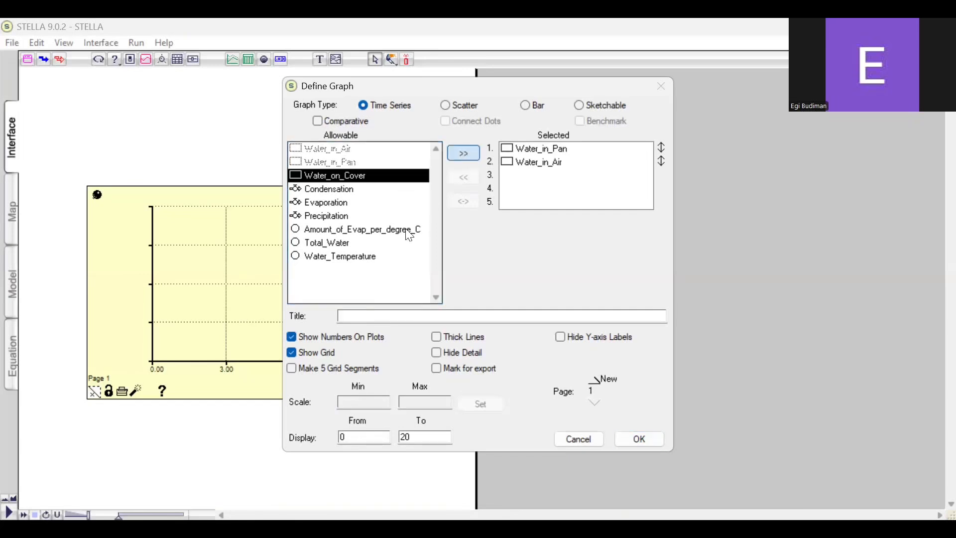
left_click(398, 241)
left_click(475, 157)
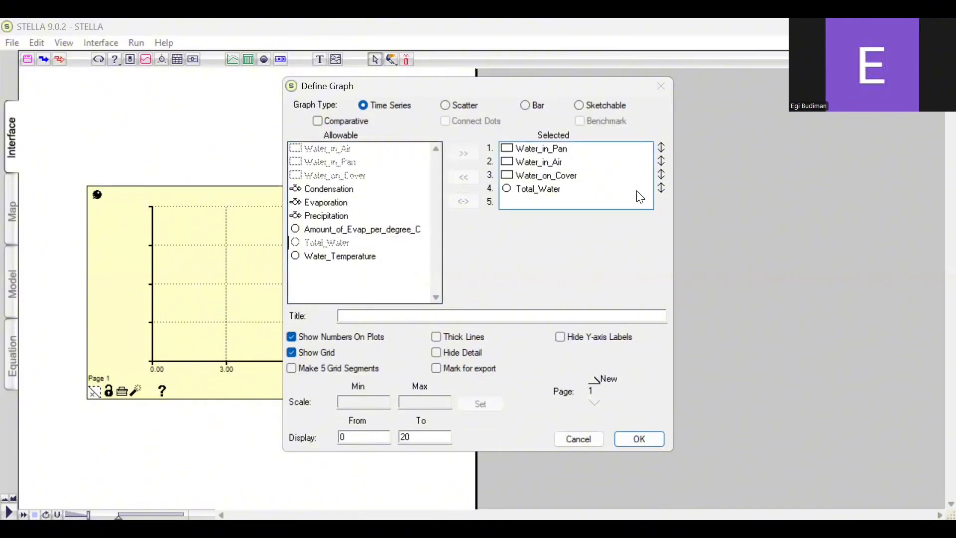
Give Water_in_Pan an individual scale of 0 to 100 in the graph definition
left_click(660, 149)
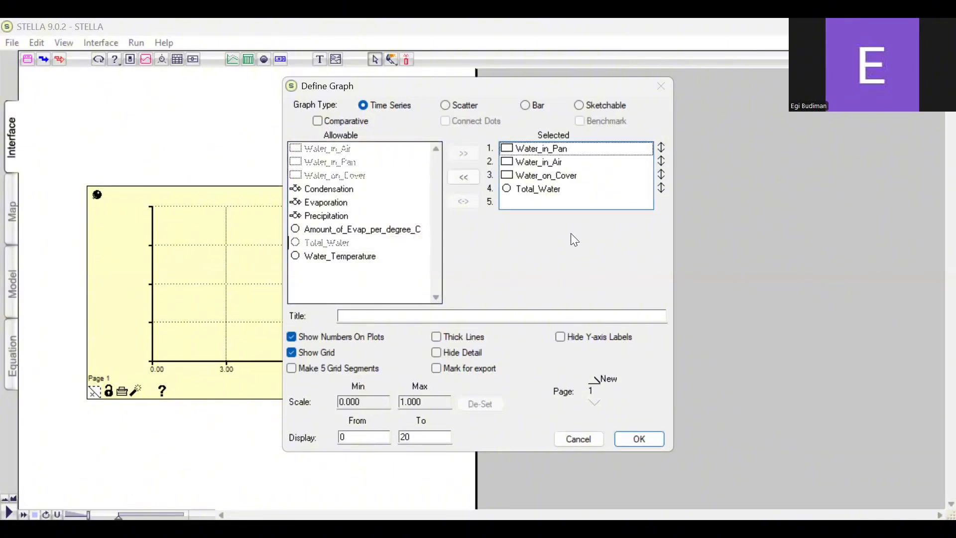
type("0")
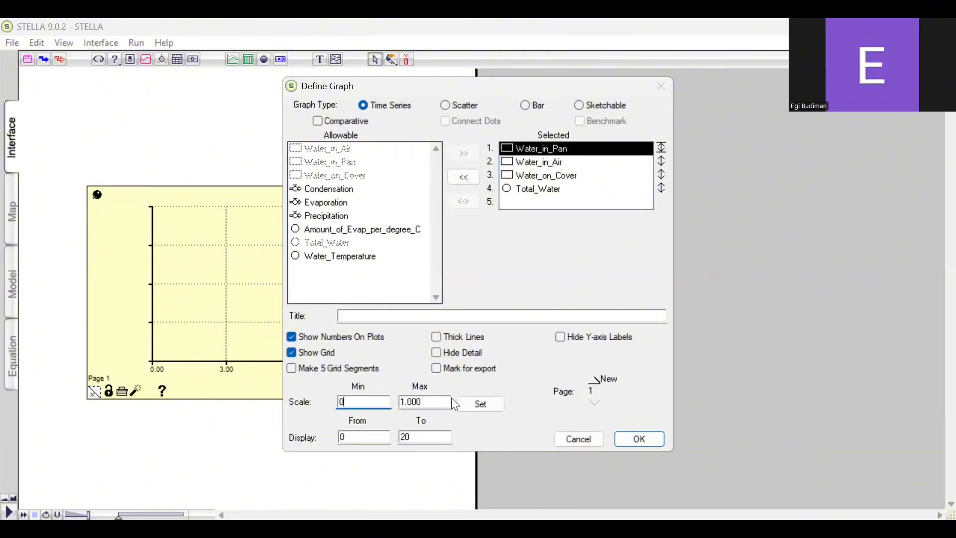
key("Tab")
type("100")
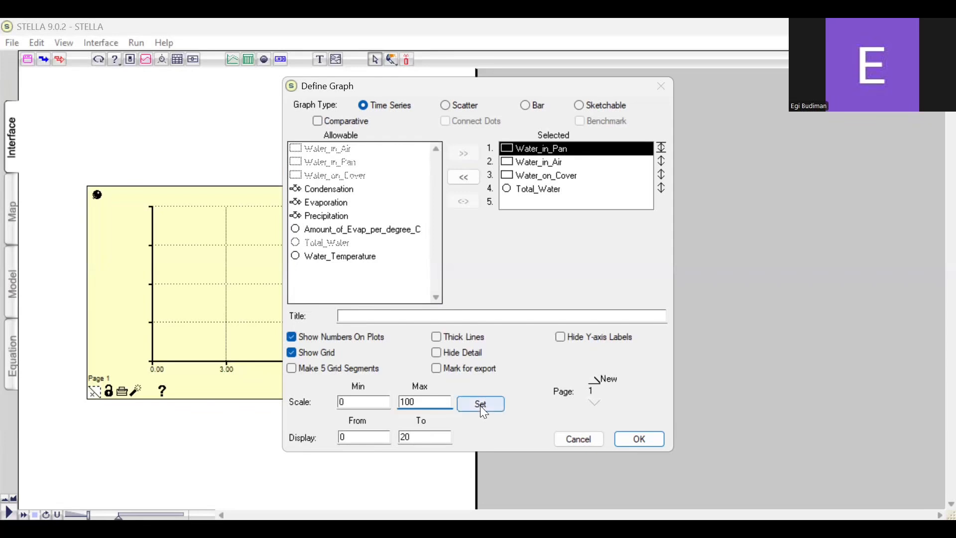
left_click(480, 404)
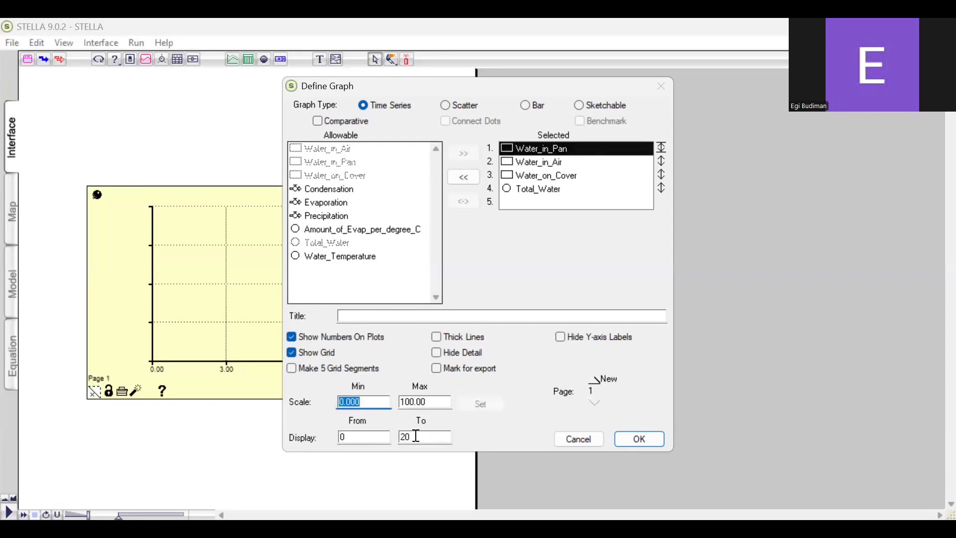
Give Water_in_Air an individual scale of 0 to 100 and re-enter 0 as the display start
left_click(622, 160)
left_click(611, 165)
left_click(661, 160)
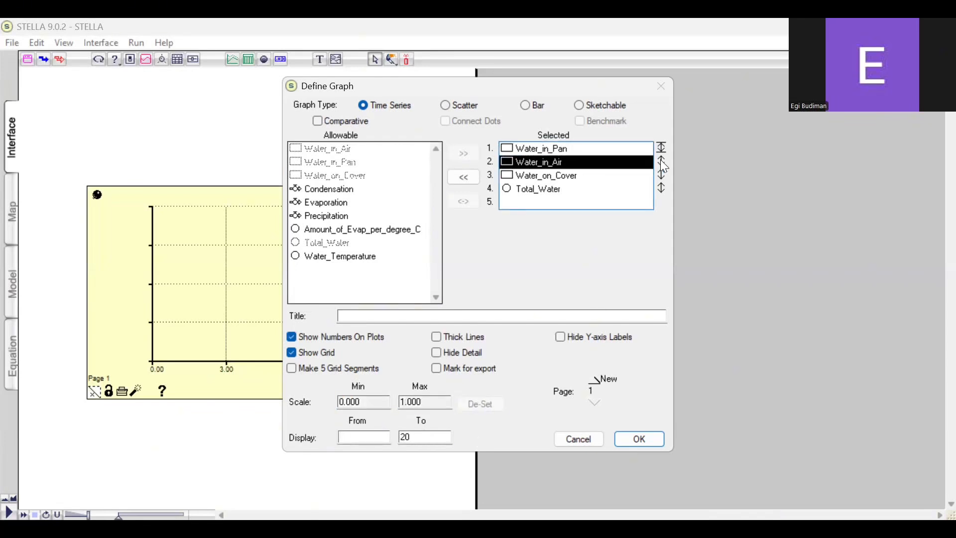
left_click(661, 161)
type("0")
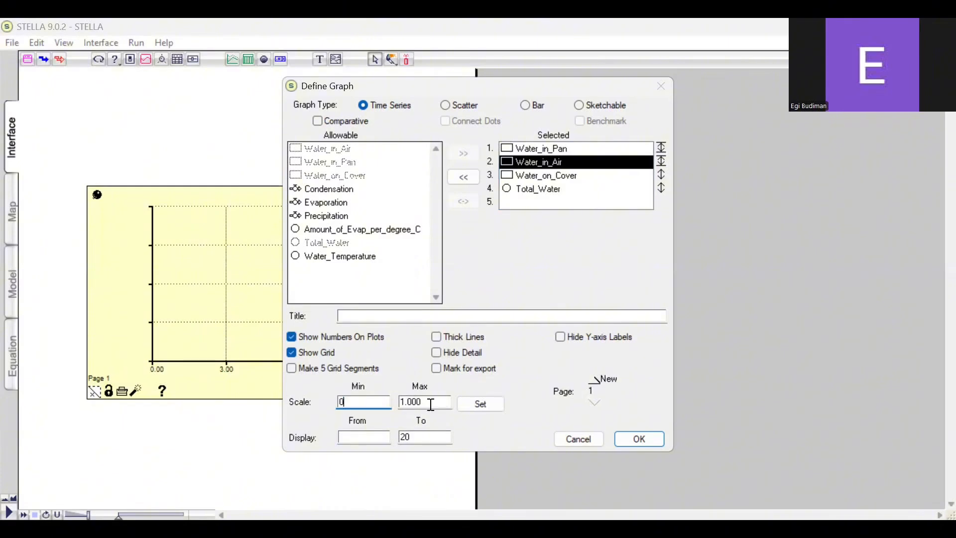
key("Tab")
type("100")
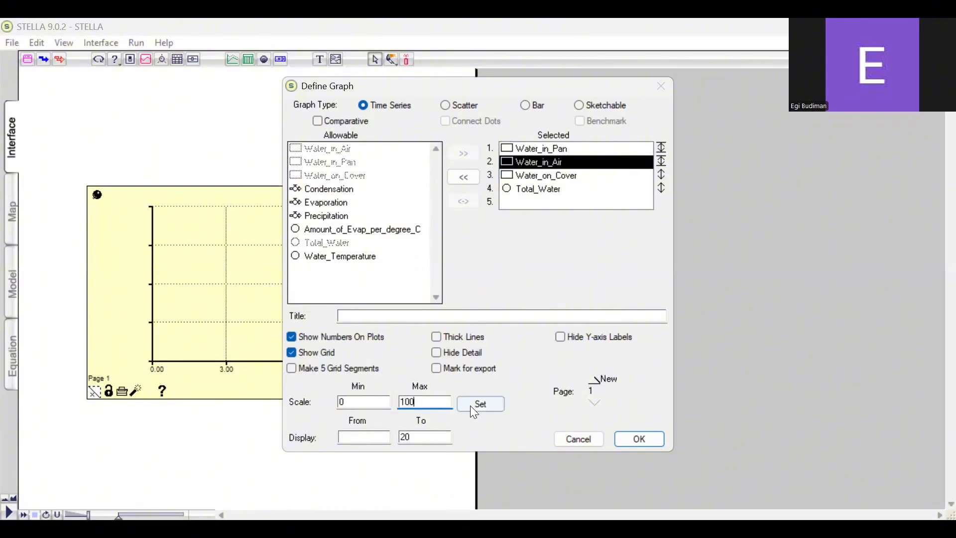
left_click(470, 405)
left_click(385, 441)
type("0")
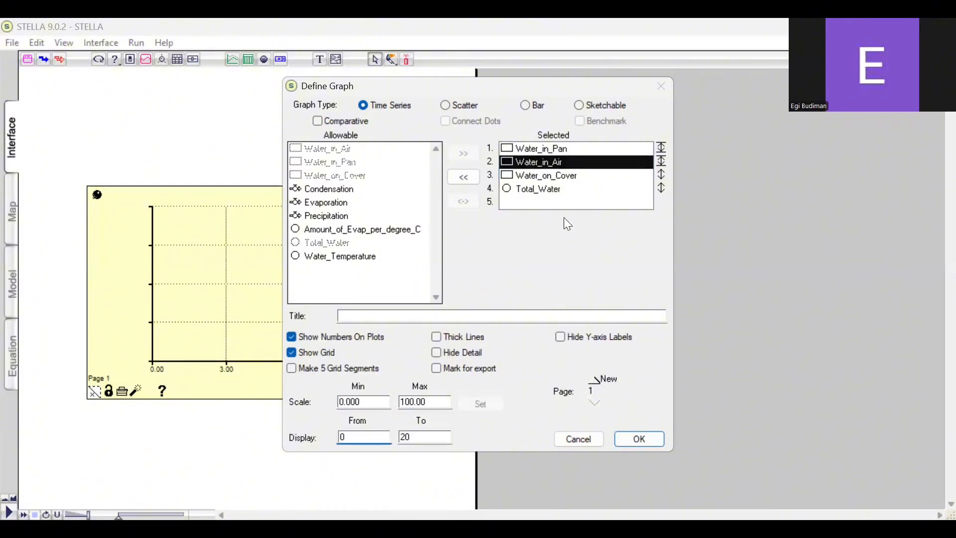
Set an individual Water_on_Cover scale of 0 to 100 with the display range starting at 0
left_click(661, 174)
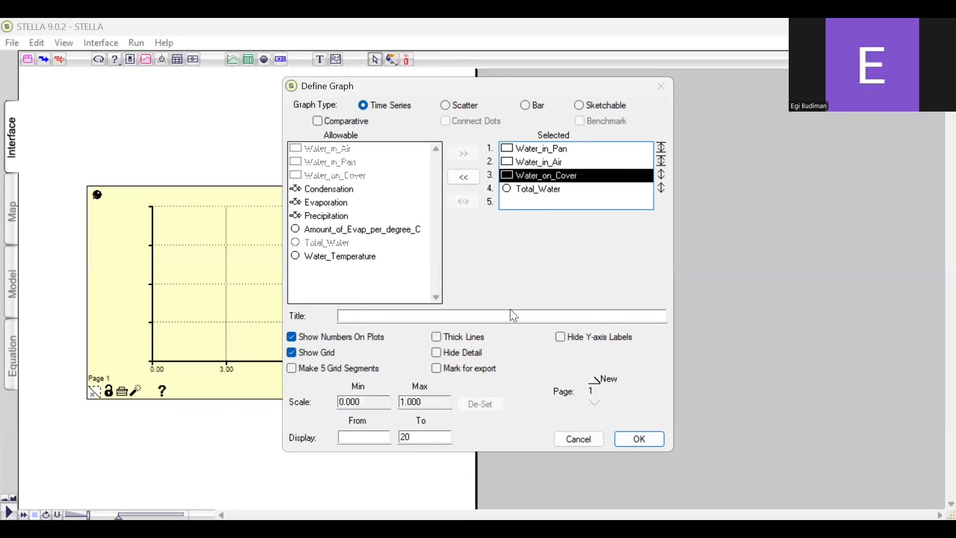
type("0")
key("Tab")
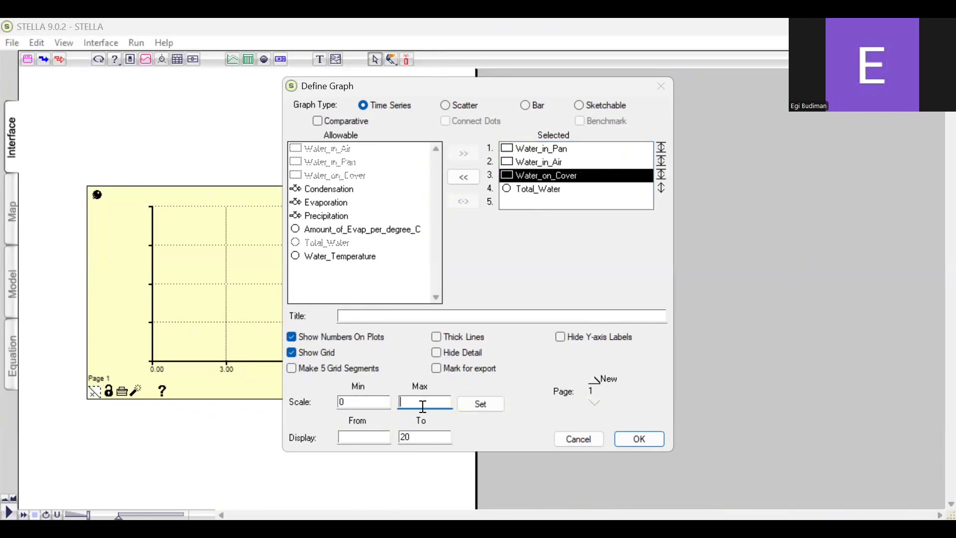
type("100")
left_click(375, 437)
type("00")
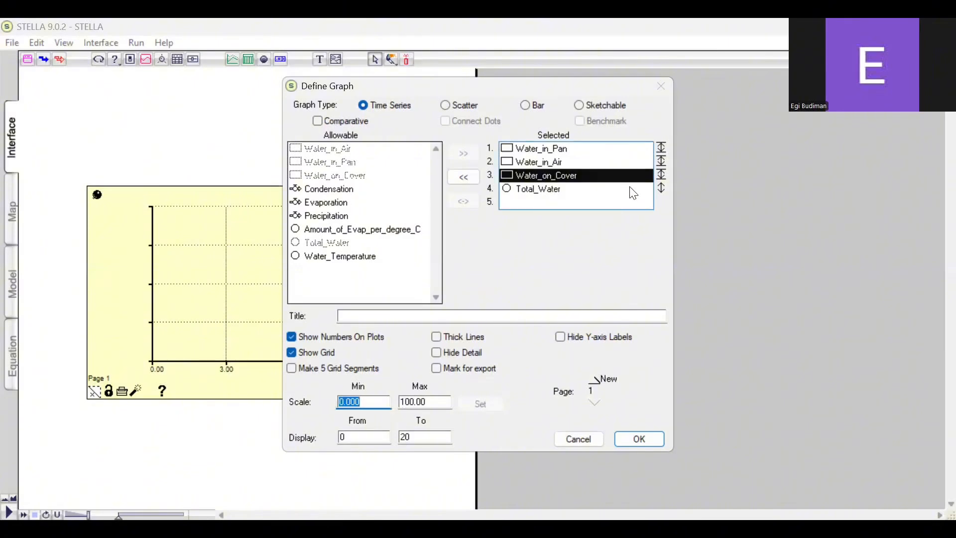
Scale Total_Water individually from 0 to 100 with the display starting at 0, and accept the graph definition
left_click(629, 189)
left_click(661, 187)
type("0")
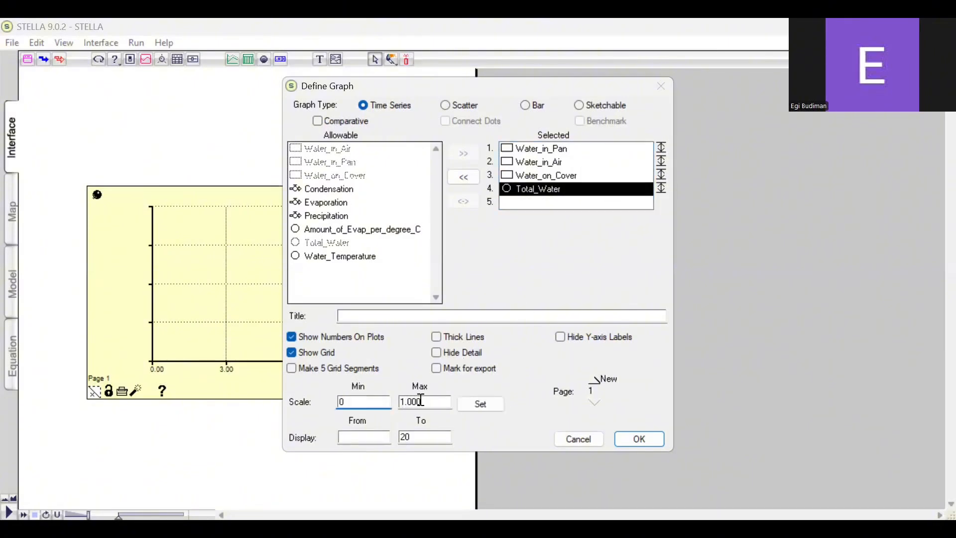
left_click(421, 402)
key("BackSpace")
key("BackSpace")
key("BackSpace")
key("BackSpace")
type("00")
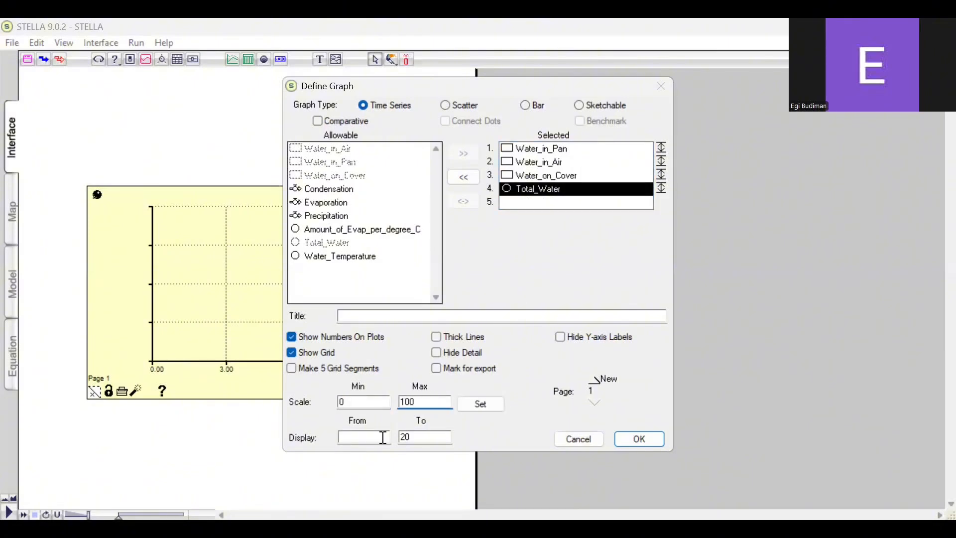
left_click(384, 438)
type("0")
left_click(481, 404)
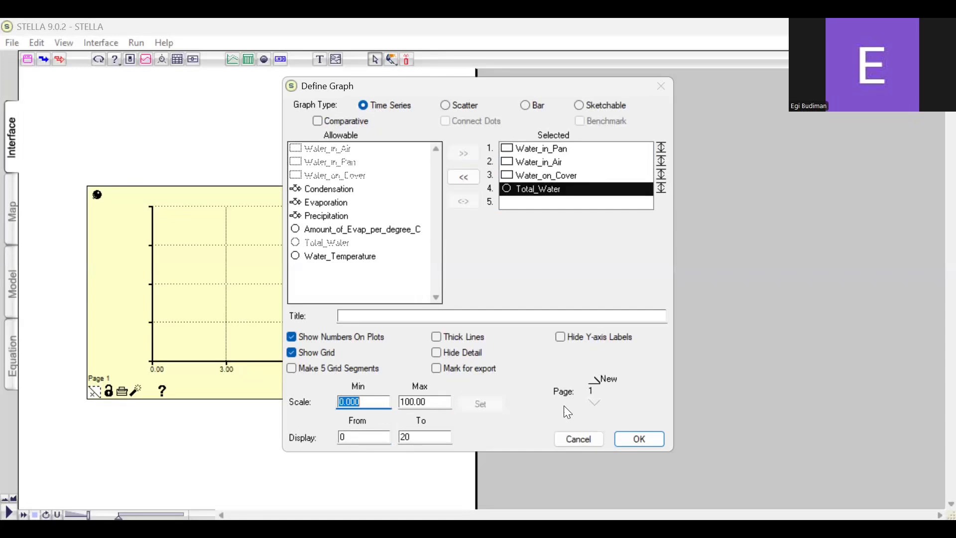
left_click(637, 439)
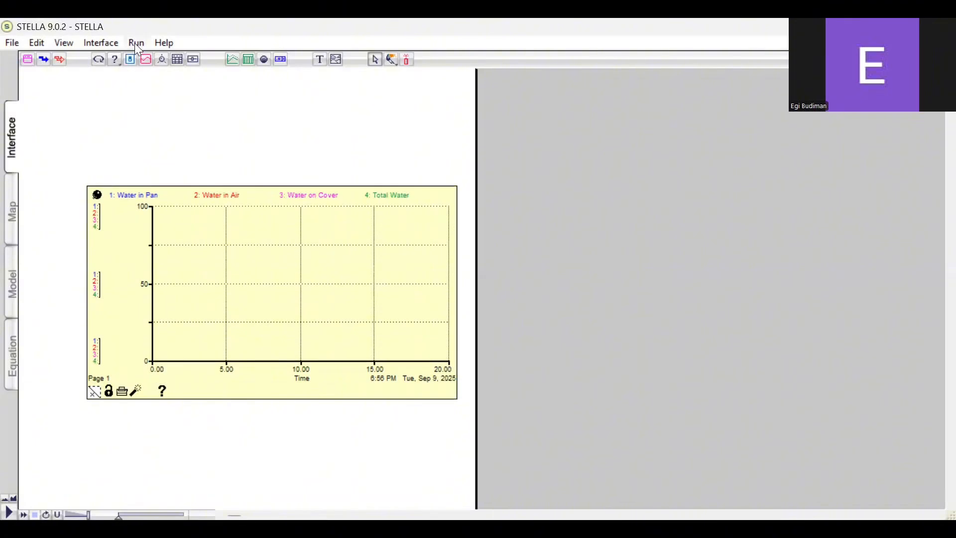
Run the simulation to plot the four water variables on the graph
left_click(135, 43)
left_click(184, 151)
key("ctrl+r")
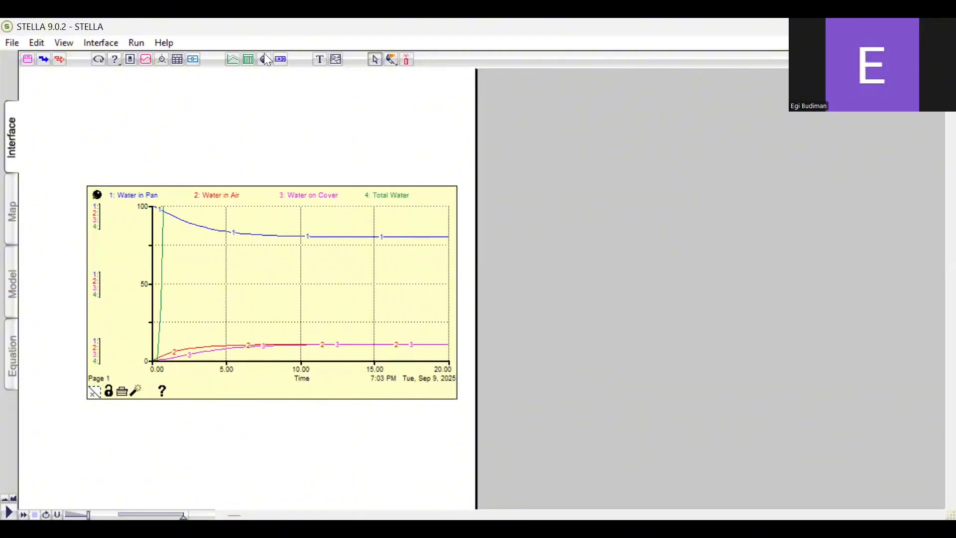
Place a second graph beside the first one and select Water_in_Air and Water_on_Cover as its plotted variables
left_click(233, 60)
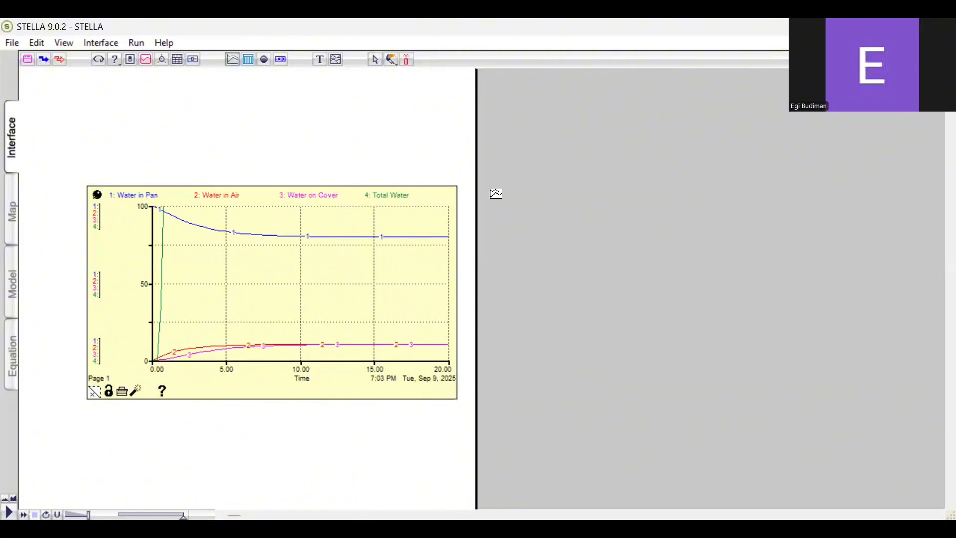
left_click(492, 193)
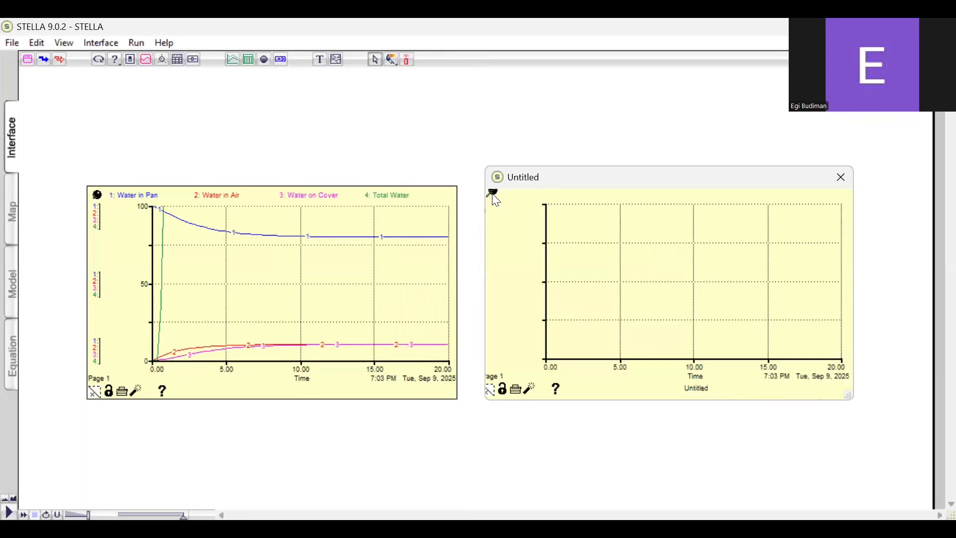
double_click(509, 213)
left_click(395, 148)
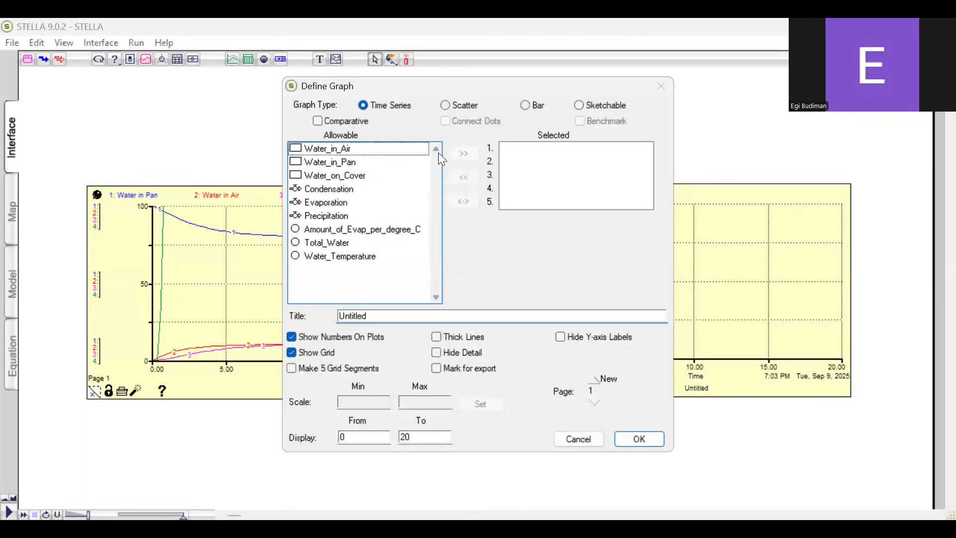
left_click(464, 155)
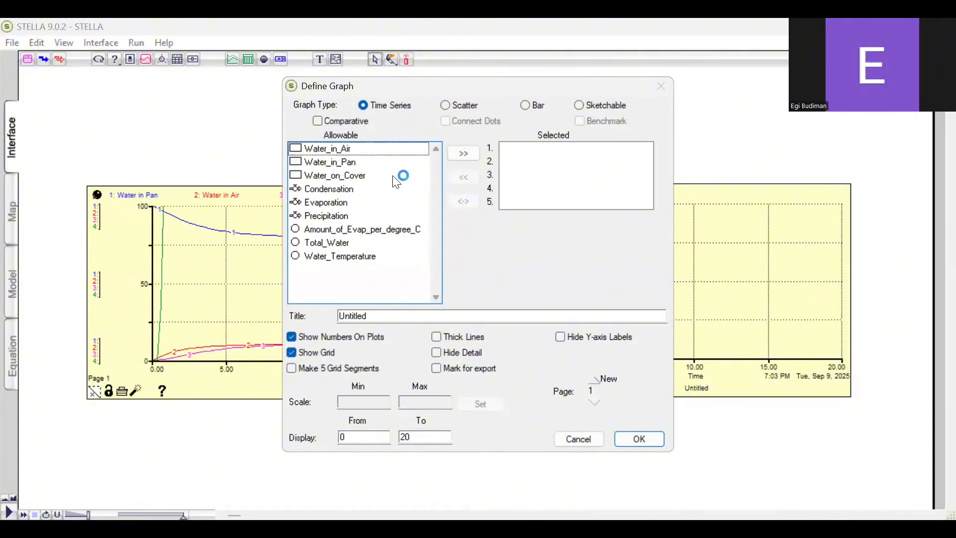
left_click(461, 156)
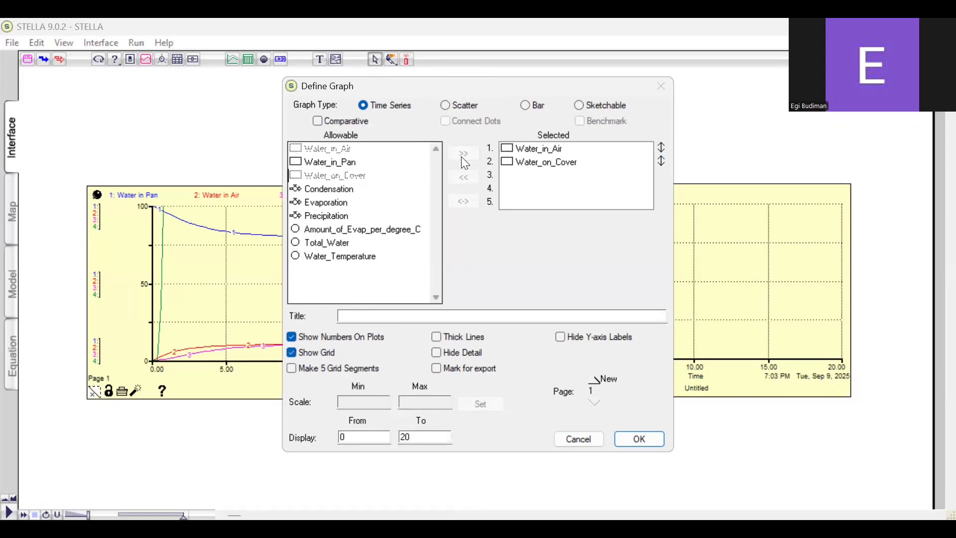
Give Water_in_Air an individual scale of 0 to 100 in the second graph
left_click(541, 149)
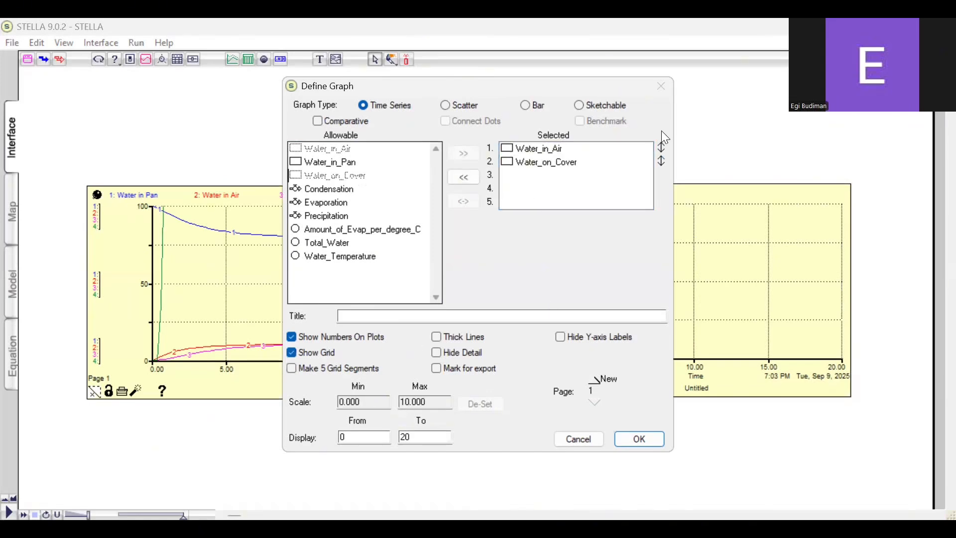
left_click(661, 147)
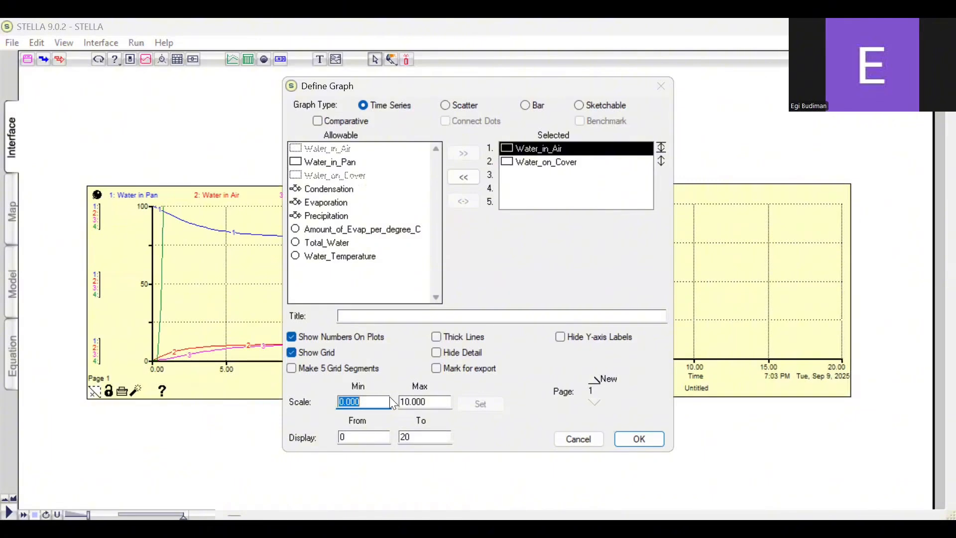
type("0")
left_click(428, 401)
key("BackSpace")
key("BackSpace")
key("BackSpace")
key("BackSpace")
key("BackSpace")
type("00")
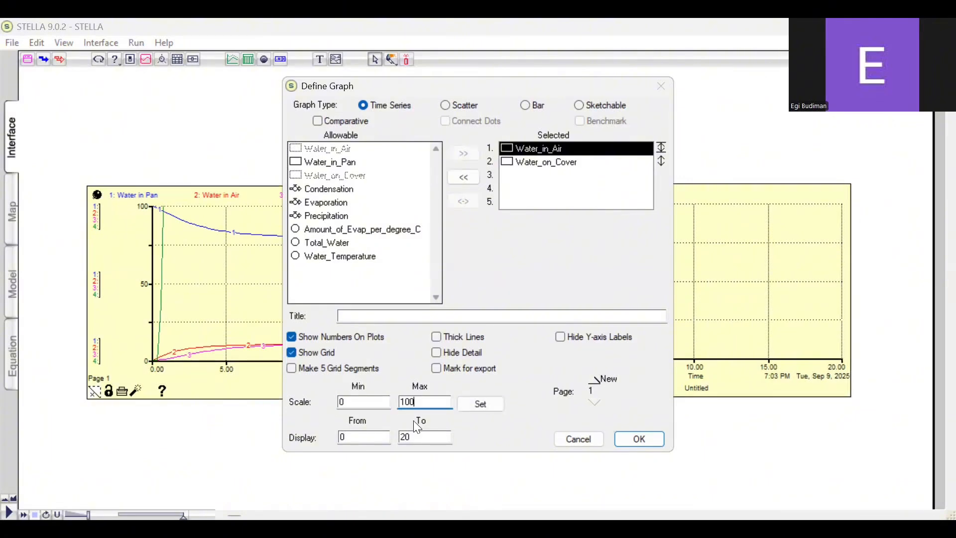
left_click(493, 406)
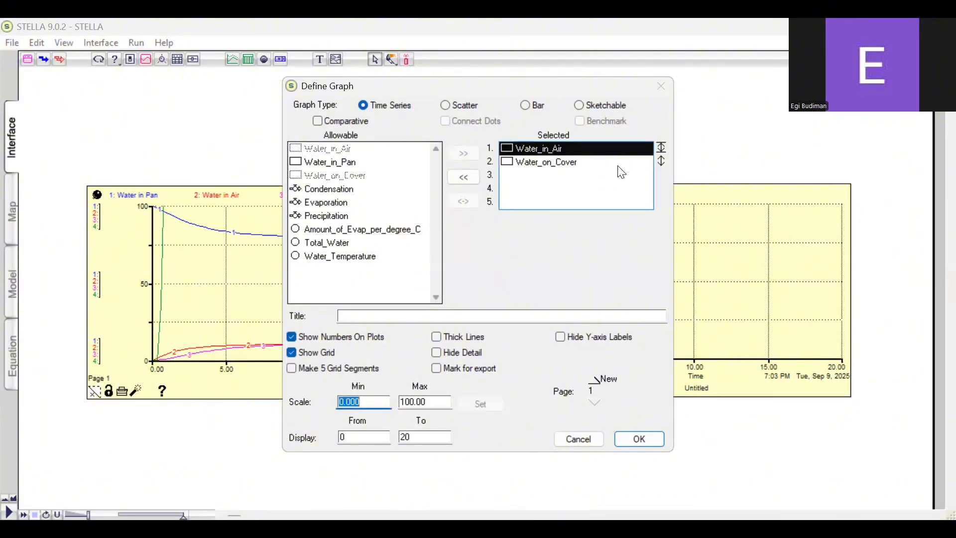
Scale the second graph's Water_on_Cover from 0 to 100 with the display starting at 0, accept the definition and rerun the simulation
left_click(642, 164)
left_click(621, 165)
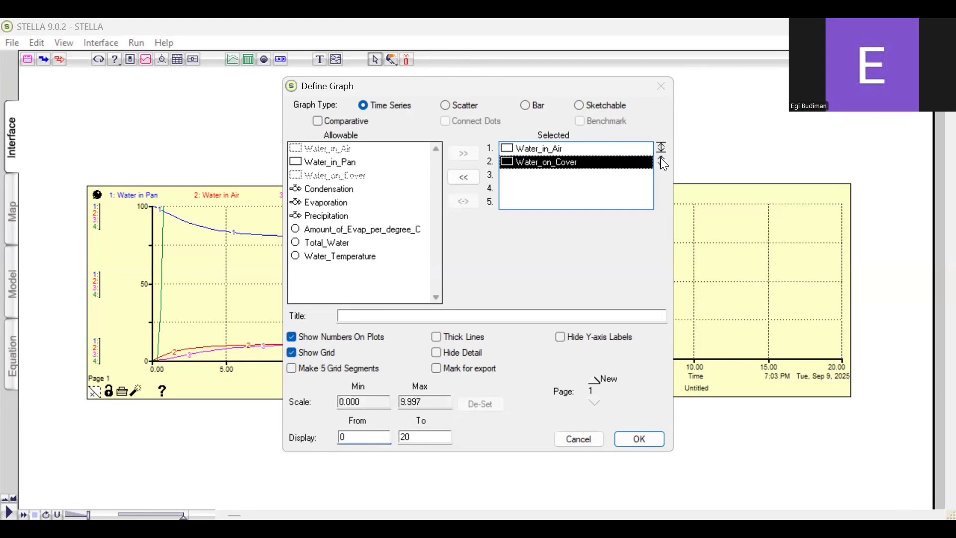
type("0")
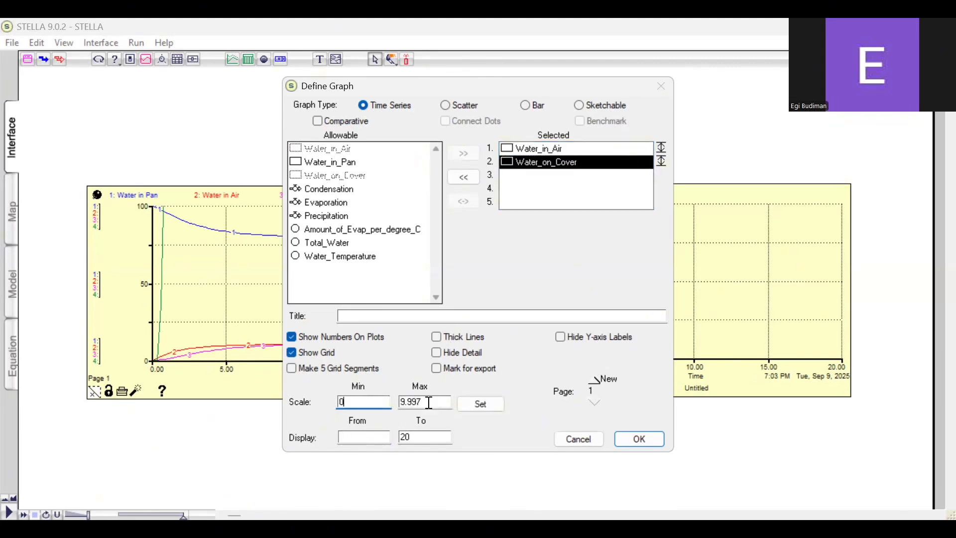
key("Tab")
type("100")
left_click(465, 404)
left_click(370, 437)
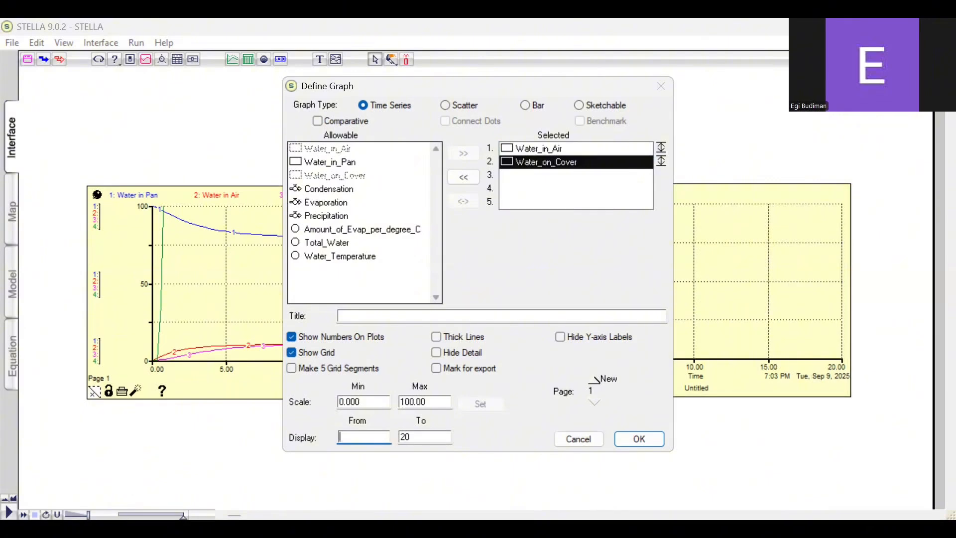
type("0")
key("Return")
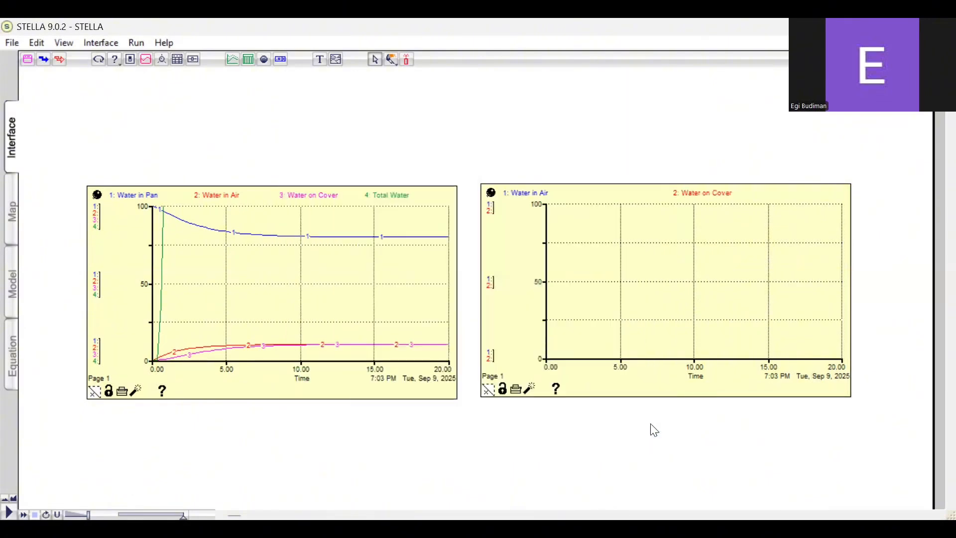
key("ctrl+r")
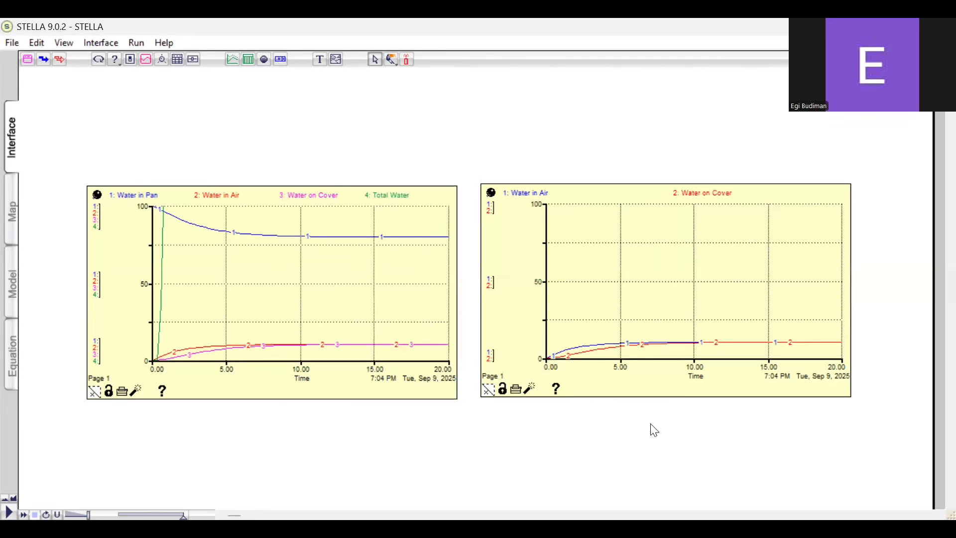